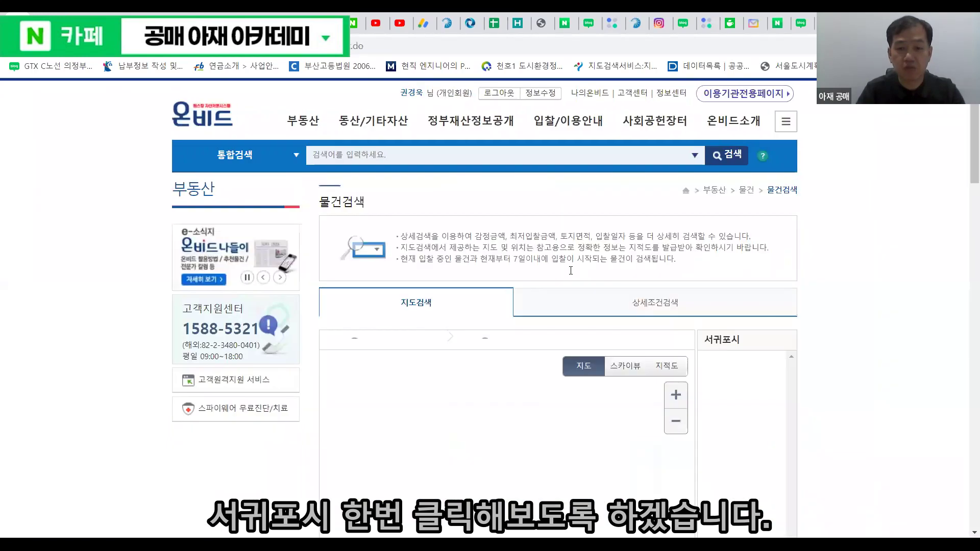
Survey the auction properties on the 서귀포시 map and open the summary of the land property in 서귀동.
scroll(857, 241, down, 3)
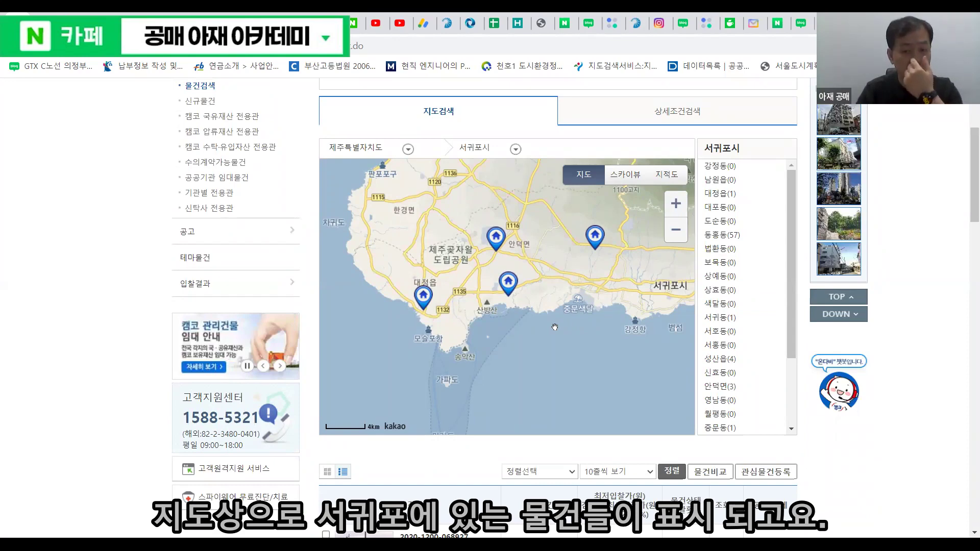
scroll(554, 327, down, 2)
drag(596, 315, 575, 339)
scroll(552, 330, up, 1)
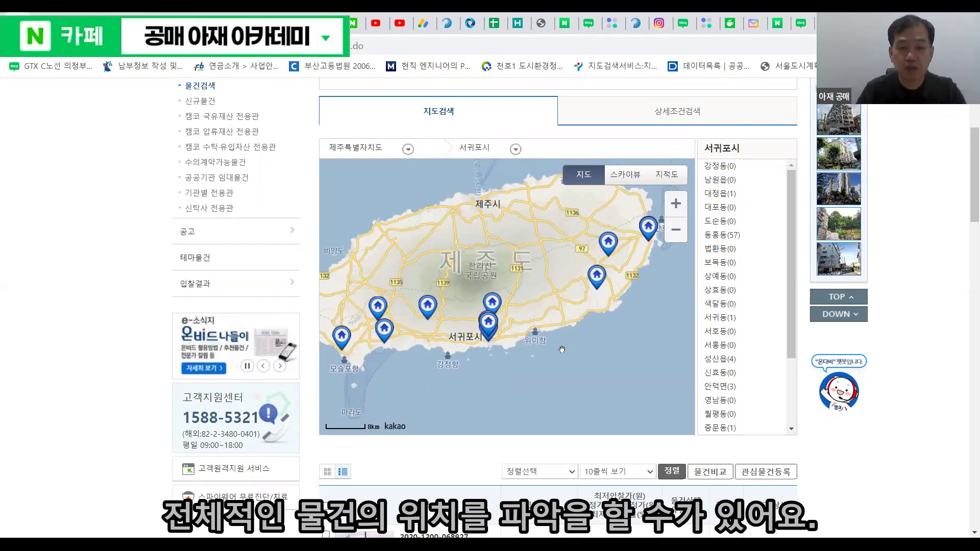
drag(412, 371, 507, 344)
scroll(433, 357, up, 1)
scroll(455, 360, up, 1)
click(395, 278)
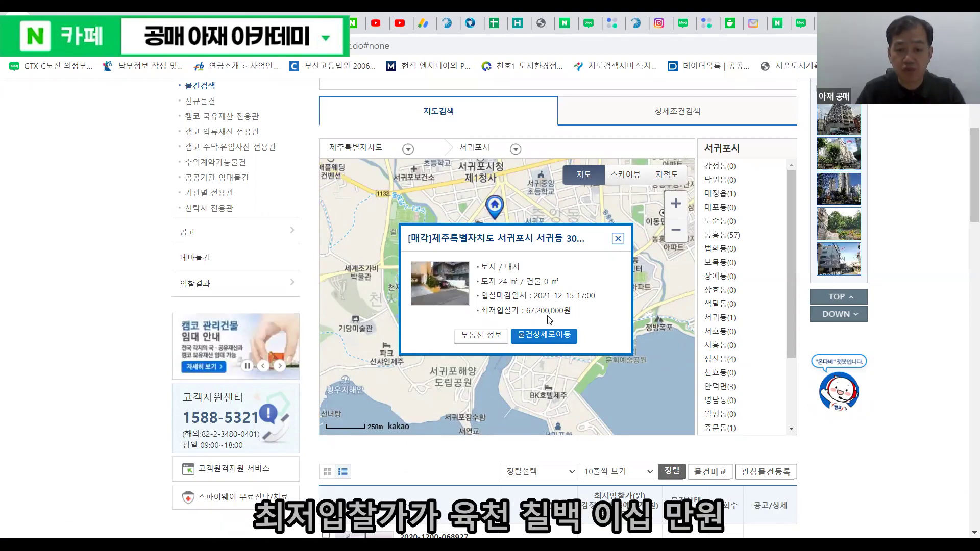
Open the full details of the 서귀동 land property, review them, and return to the property list.
click(543, 334)
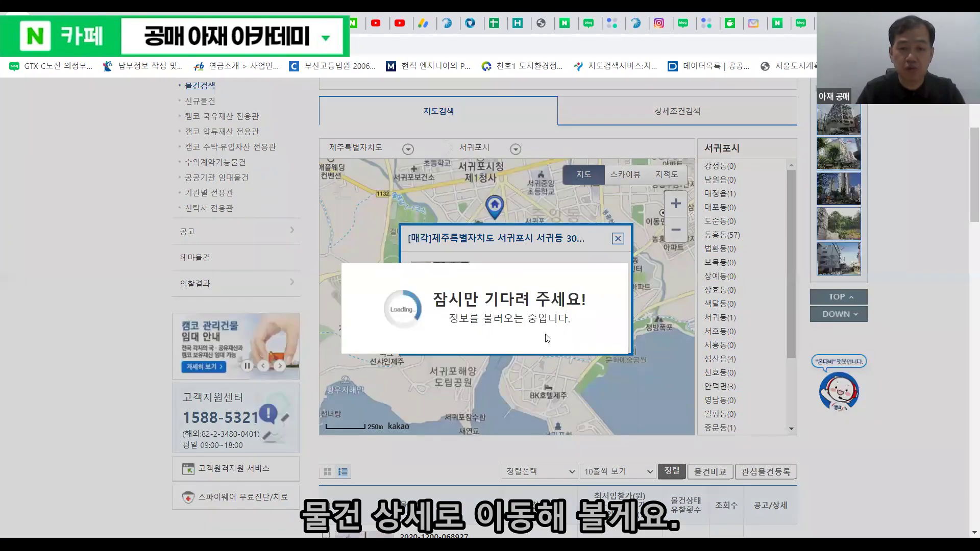
scroll(587, 367, down, 15)
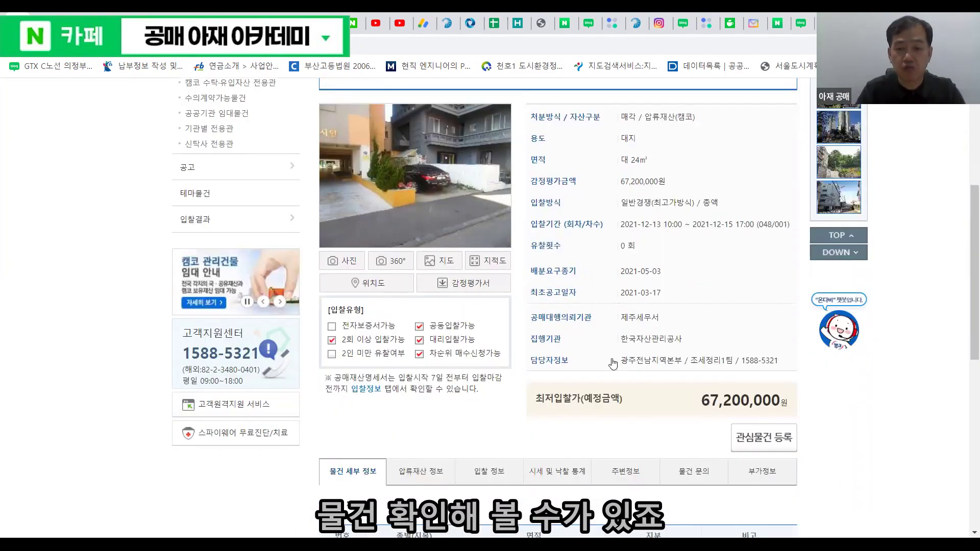
click(556, 432)
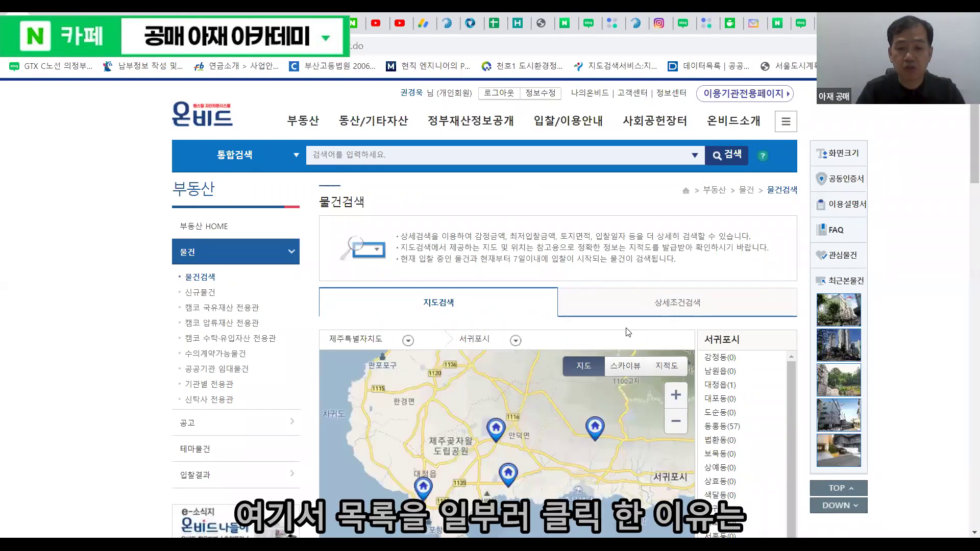
Examine where properties are located across the Jeju map, from the 서귀포시 area to the 성산읍 coast.
scroll(614, 407, down, 3)
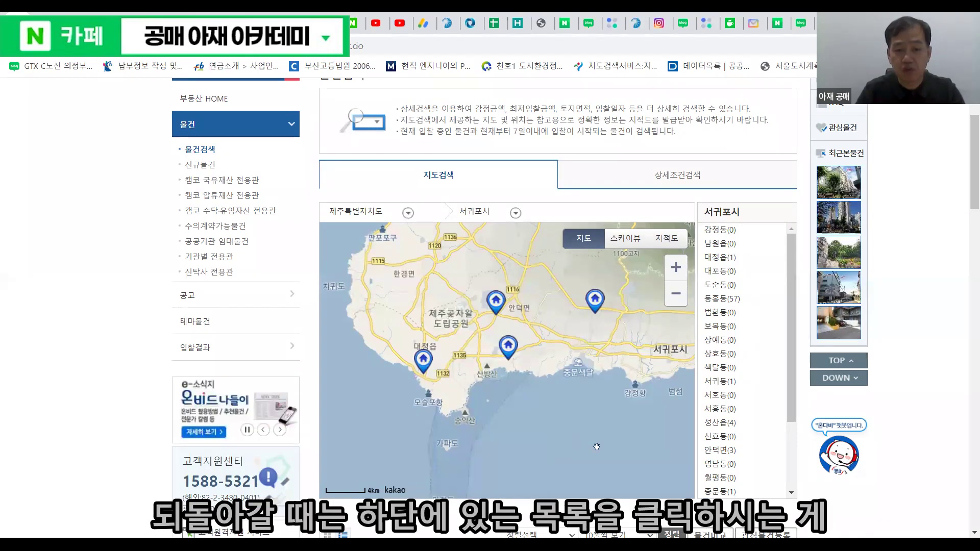
drag(596, 446, 593, 434)
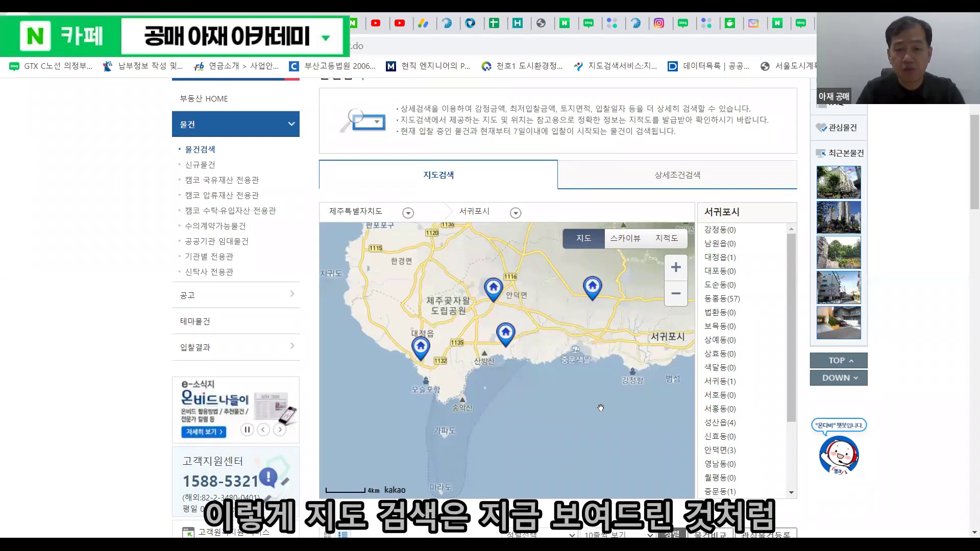
drag(615, 402, 554, 446)
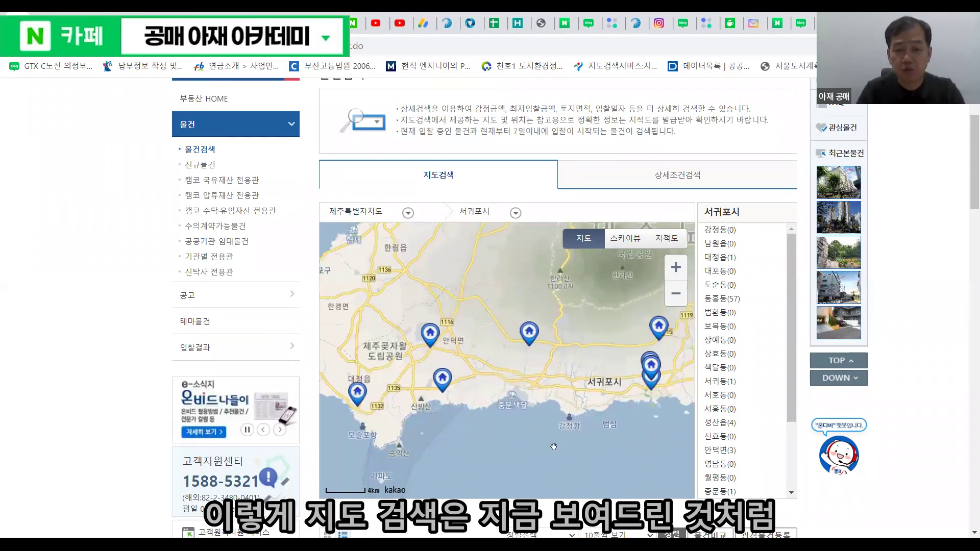
scroll(576, 407, down, 1)
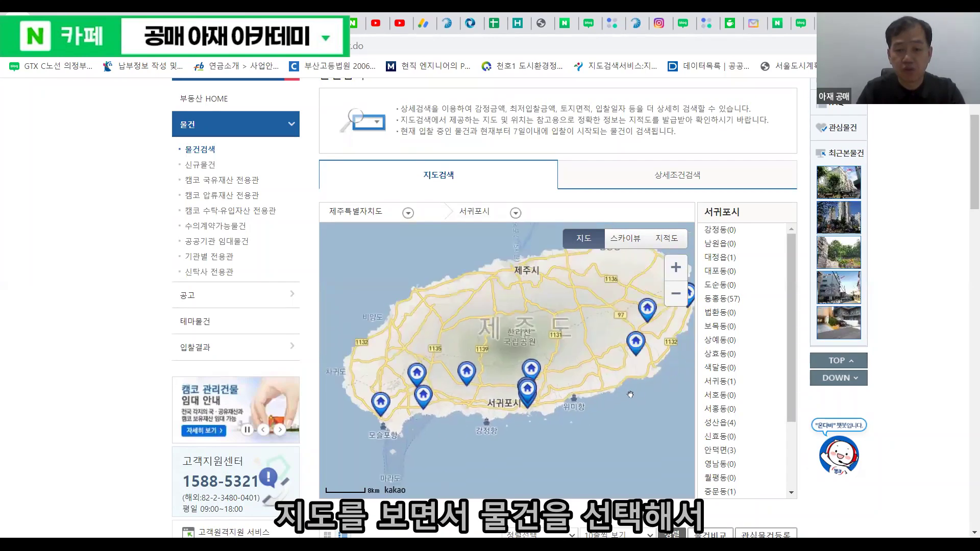
drag(566, 421, 514, 443)
scroll(619, 365, up, 1)
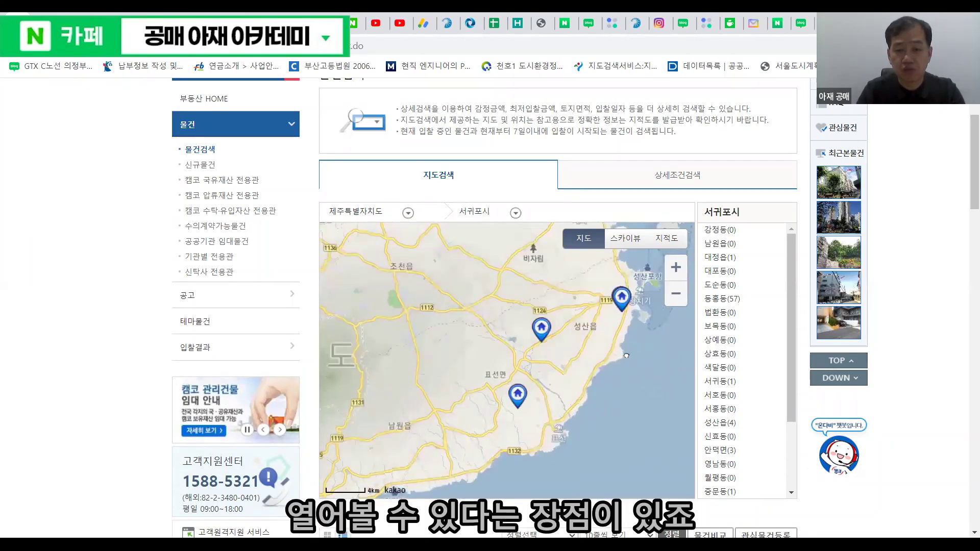
drag(627, 355, 616, 420)
scroll(619, 417, up, 1)
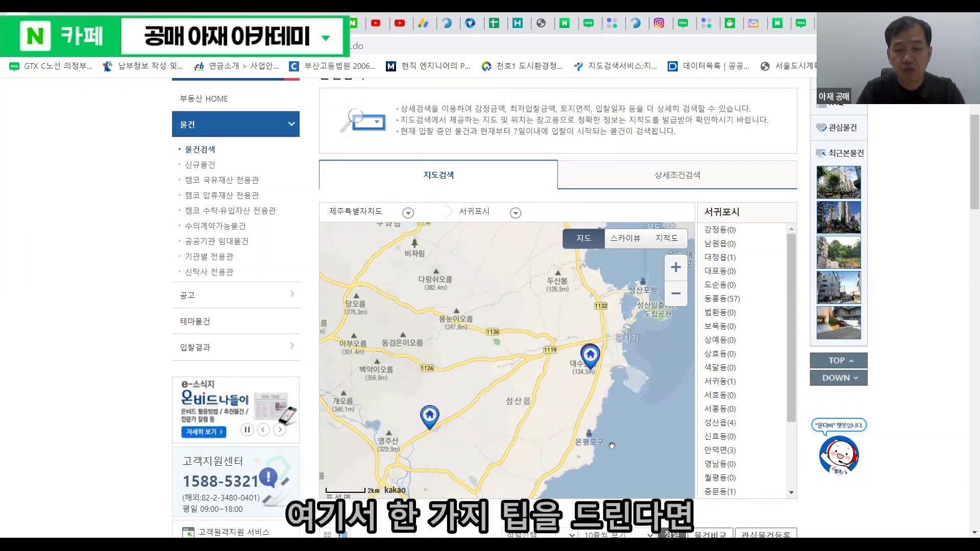
scroll(611, 445, down, 1)
drag(550, 404, 560, 388)
scroll(616, 420, down, 1)
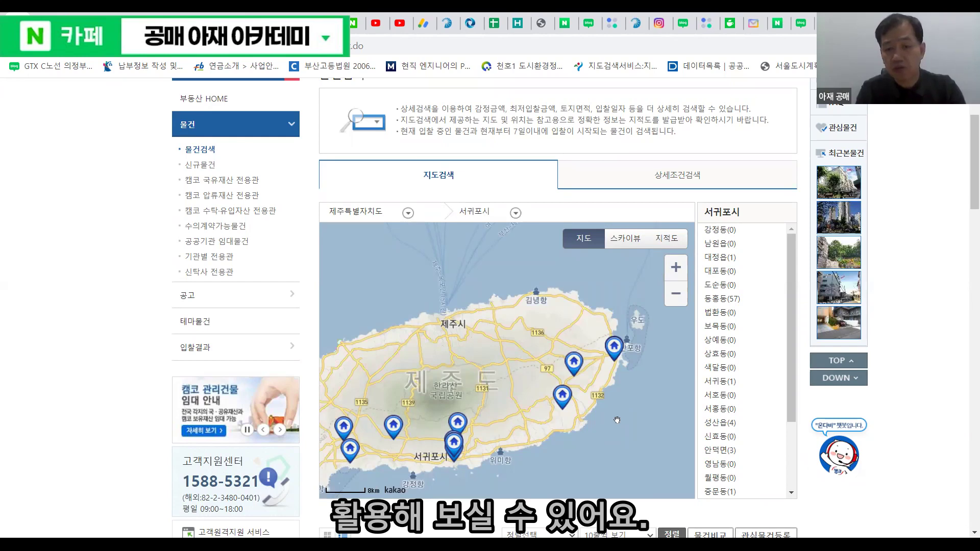
Set the map region to 강원도 고성군 and preview the coastal property in 죽왕면, closing its summary.
click(351, 213)
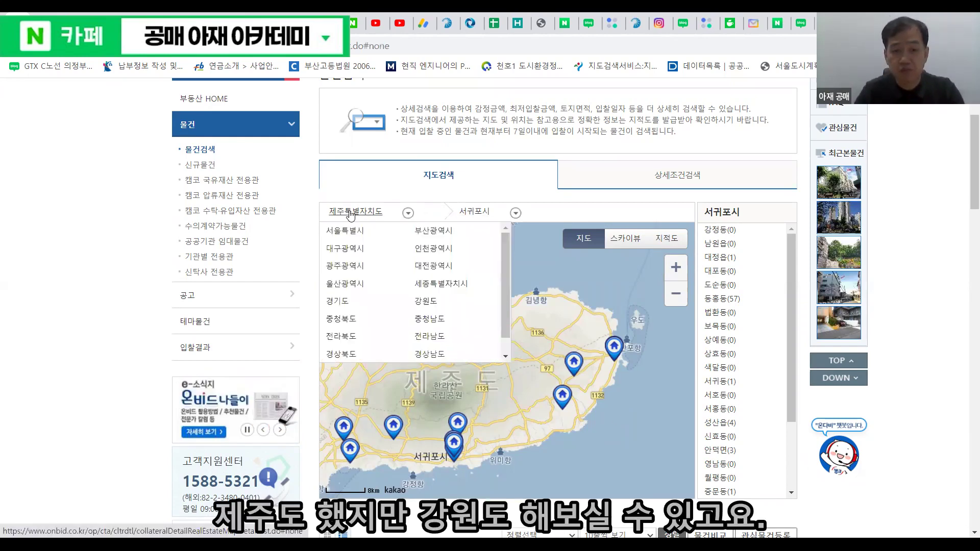
click(425, 301)
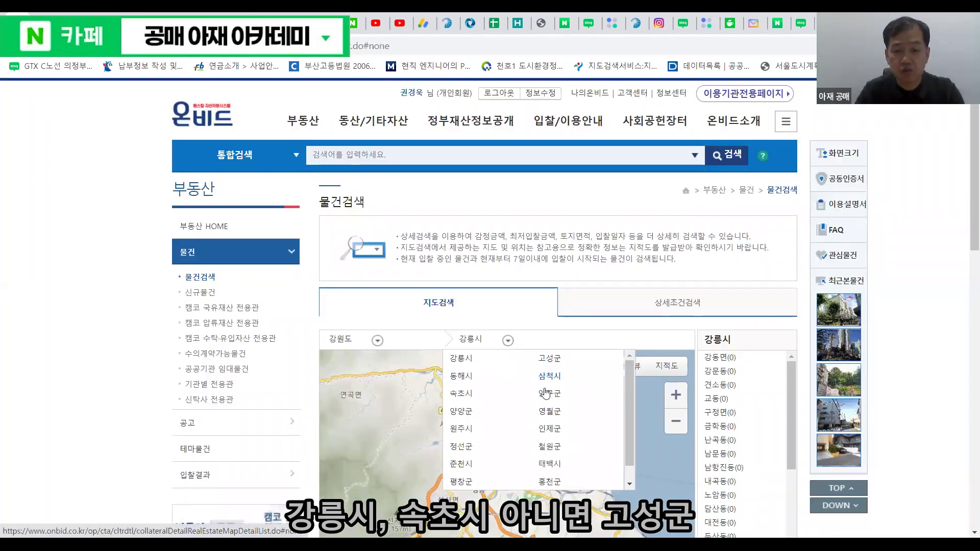
scroll(463, 398, down, 5)
click(550, 105)
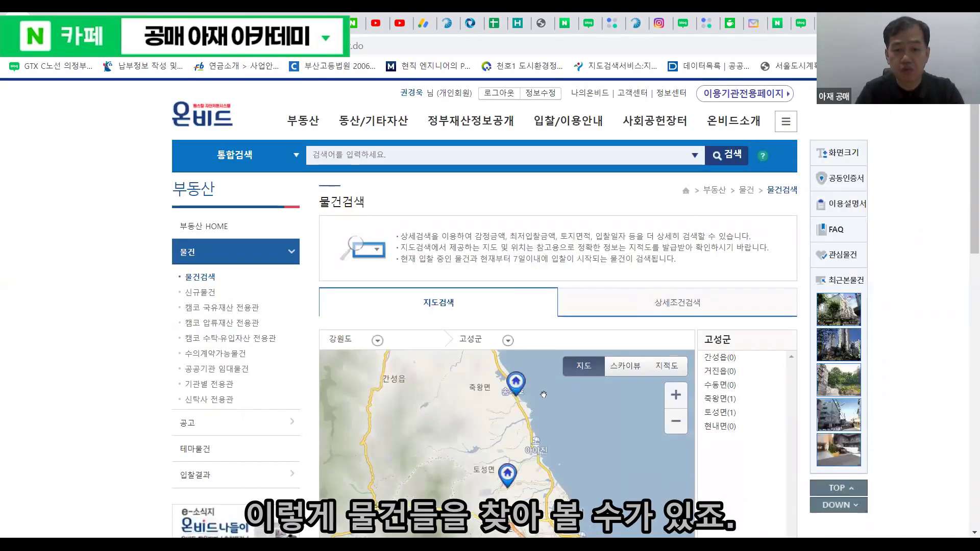
click(516, 387)
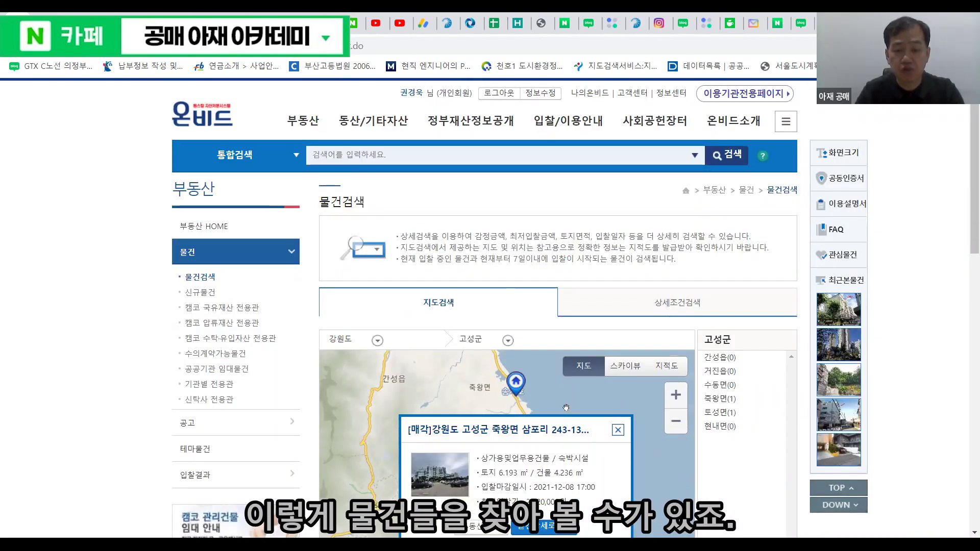
click(617, 429)
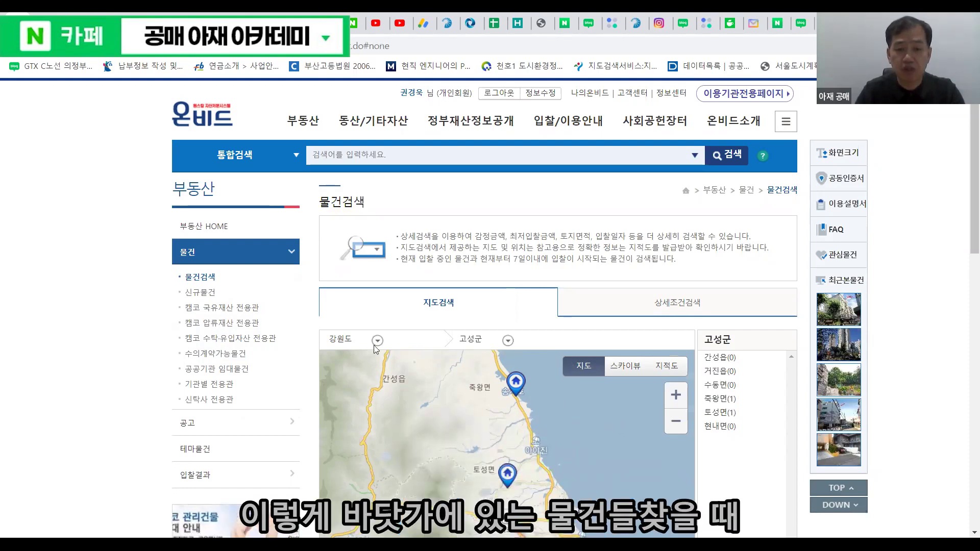
Set the map region to 전라남도 여수시 and check the property on the city's southern shore near 소경도.
click(337, 343)
scroll(345, 438, down, 1)
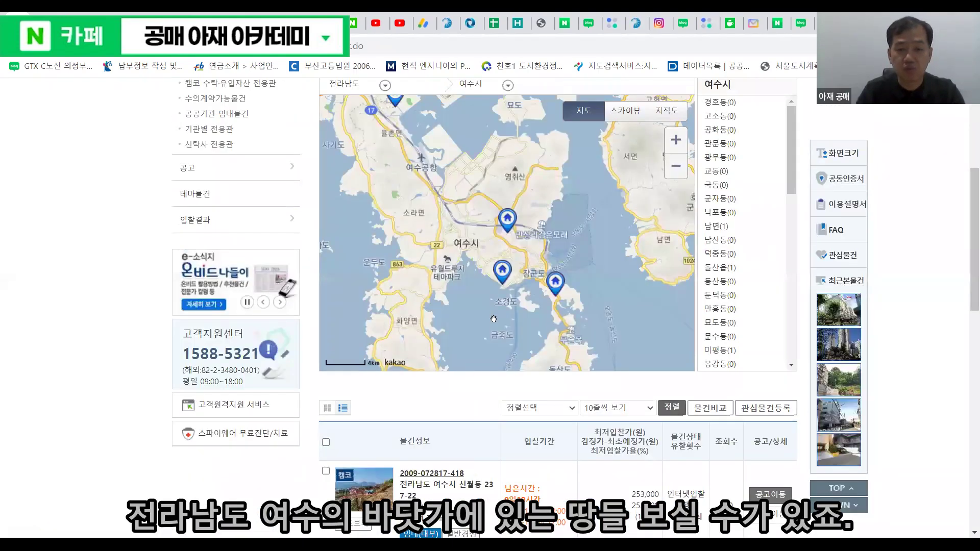
scroll(505, 295, up, 1)
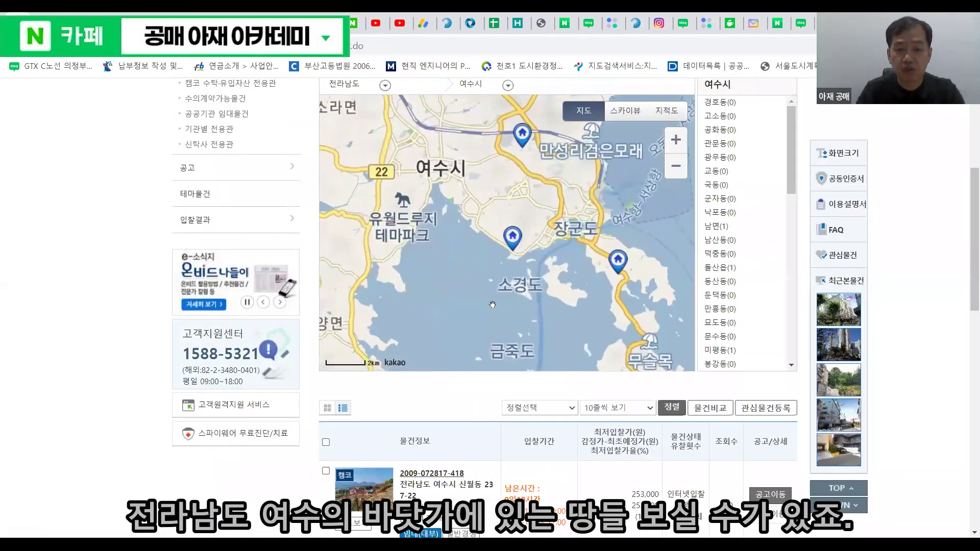
click(512, 235)
click(544, 271)
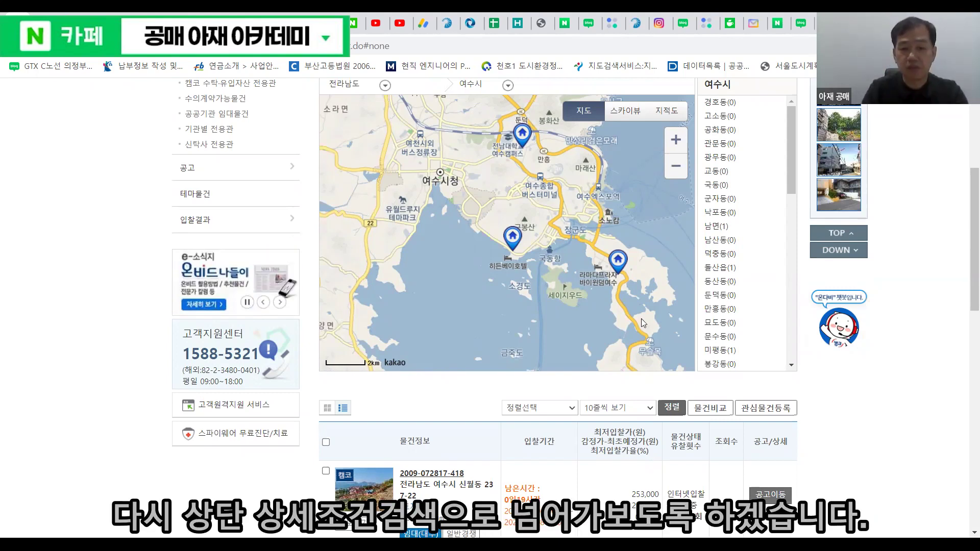
Switch the property search to 상세조건검색 and bring its search conditions into view.
scroll(690, 308, up, 5)
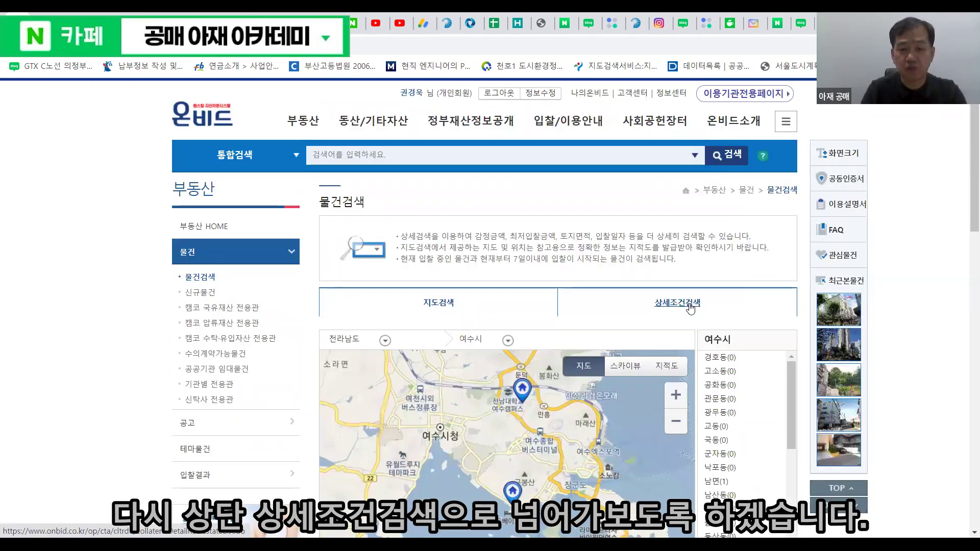
click(690, 306)
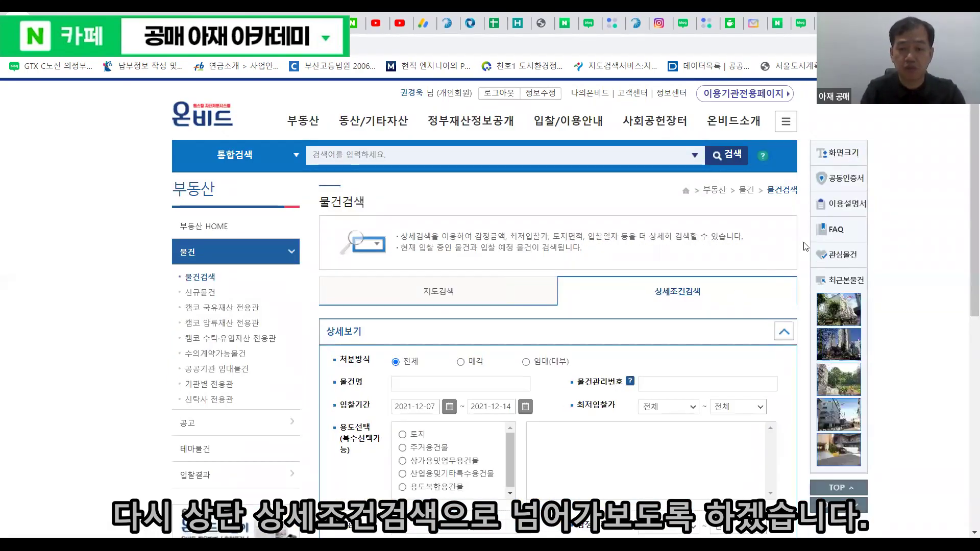
scroll(805, 247, down, 3)
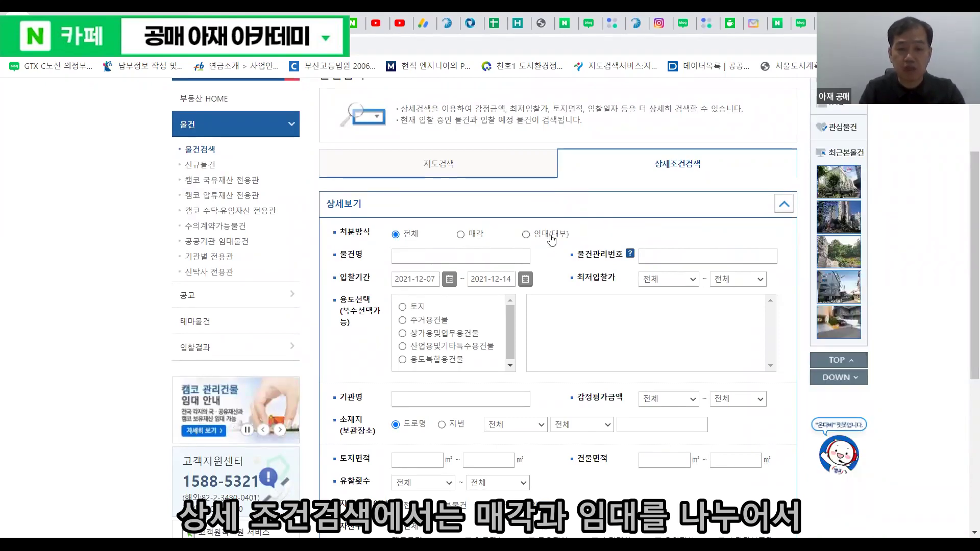
Try the 매각 and 임대(대부) disposal methods and check the start and end calendars of the bidding period.
click(482, 239)
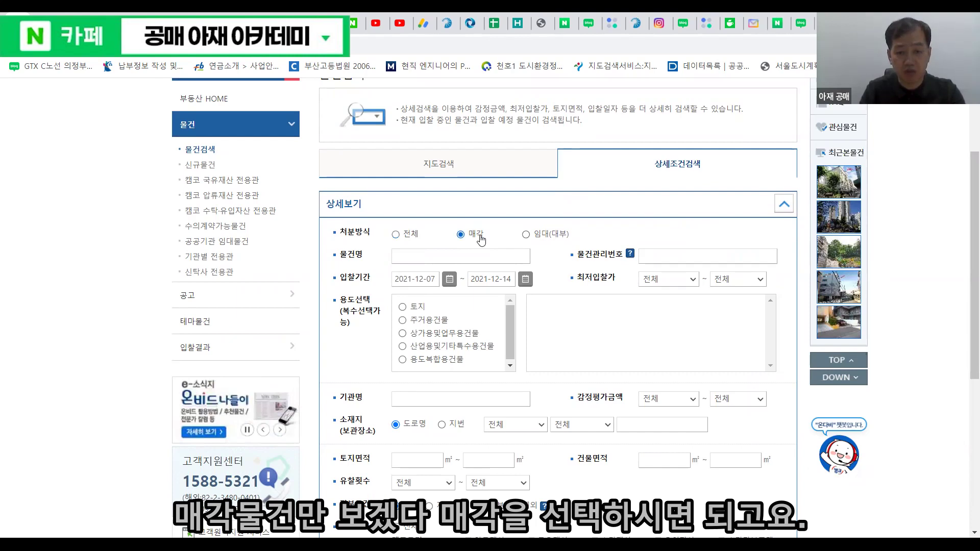
click(547, 239)
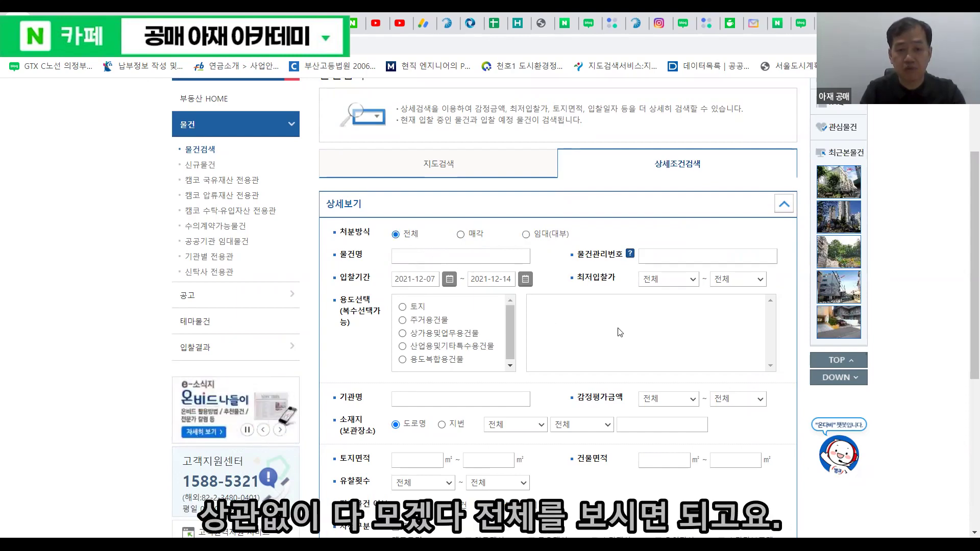
scroll(445, 227, down, 1)
click(450, 217)
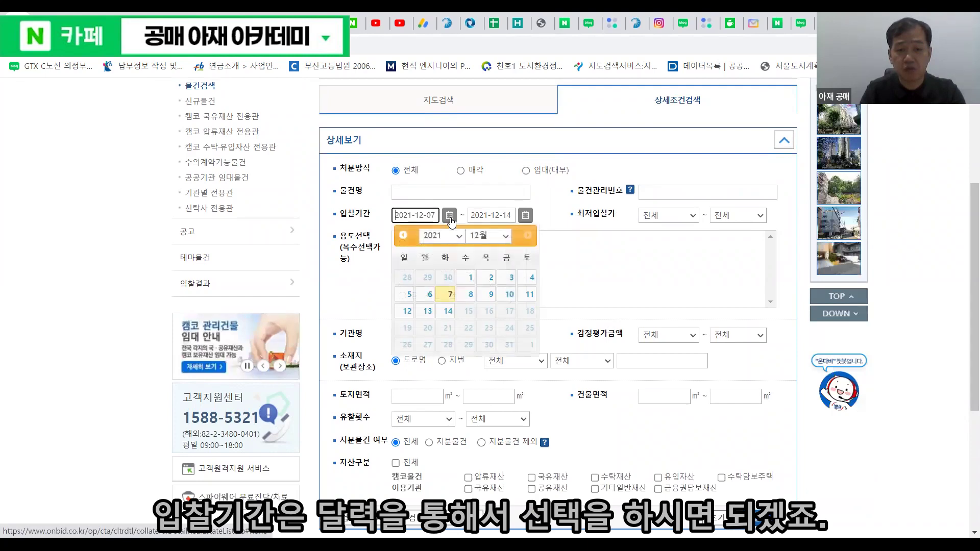
click(525, 215)
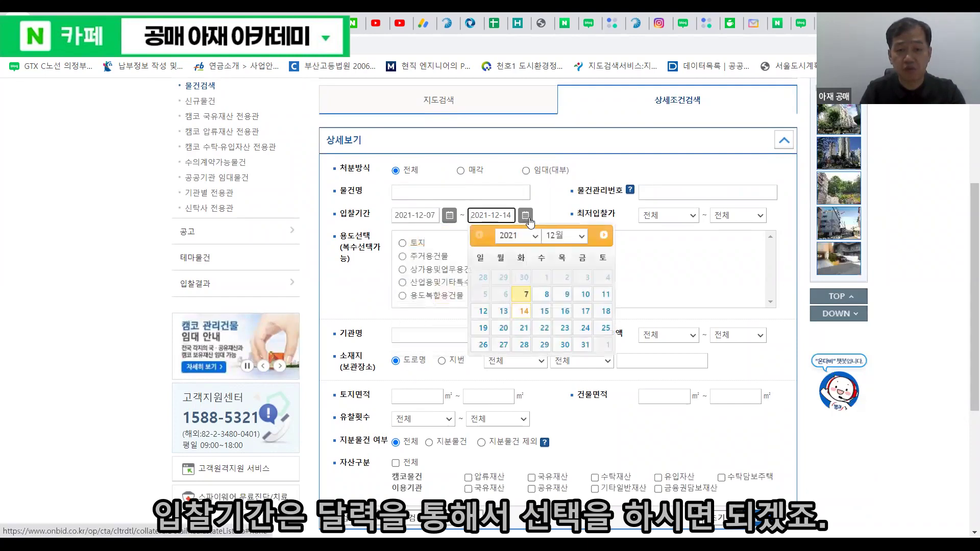
click(642, 260)
Set the upper limit of the minimum bid price to 5억원 and of the appraised value to 10억원.
click(760, 216)
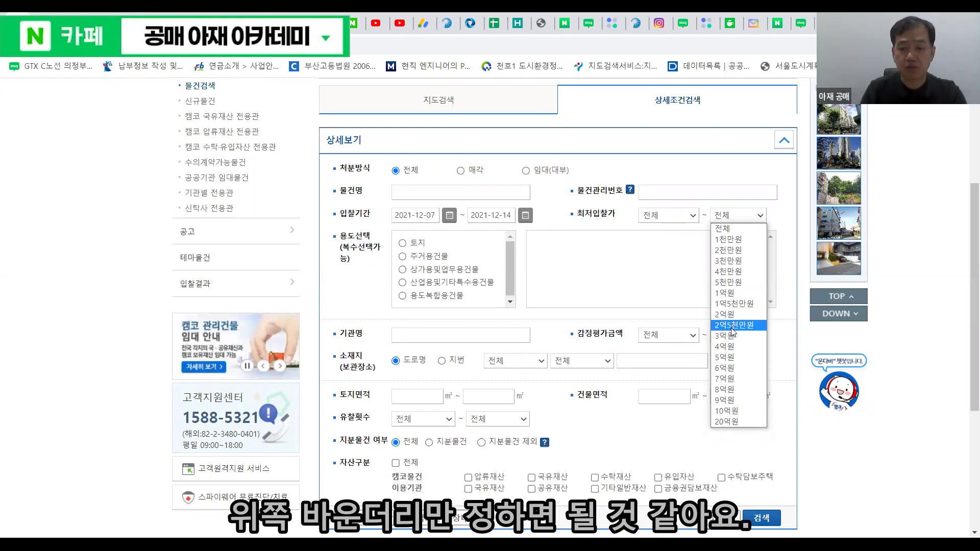
click(730, 357)
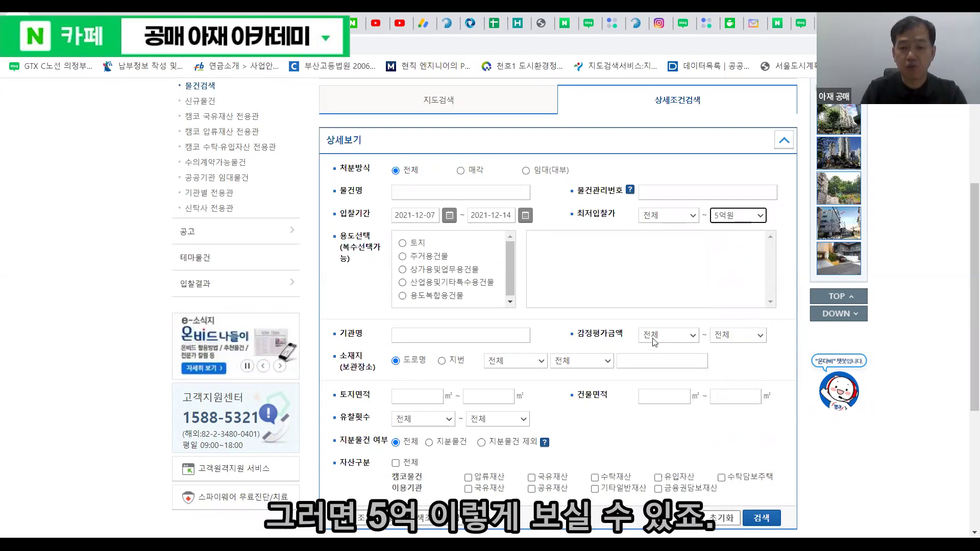
click(760, 335)
click(738, 306)
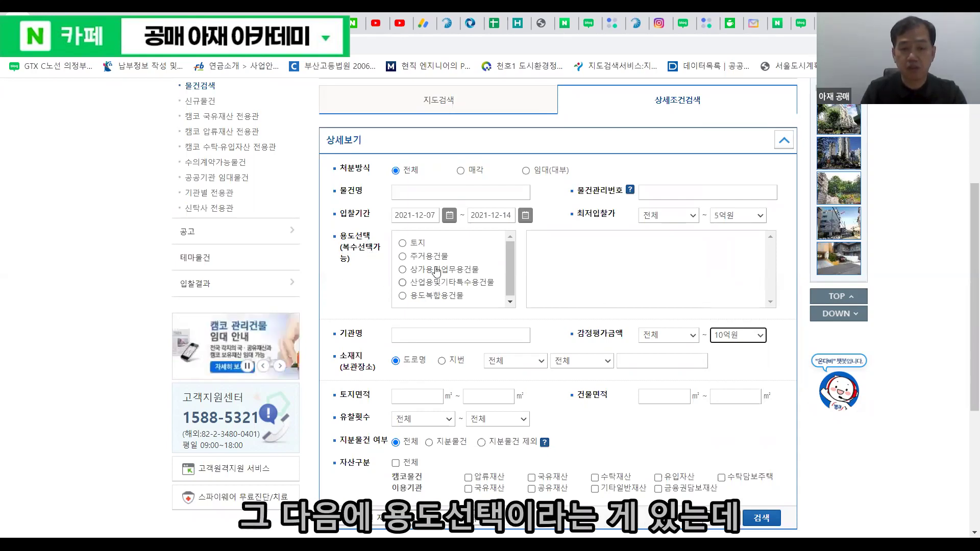
Choose 토지 as the usage category and include all of its land types with 전체.
click(418, 244)
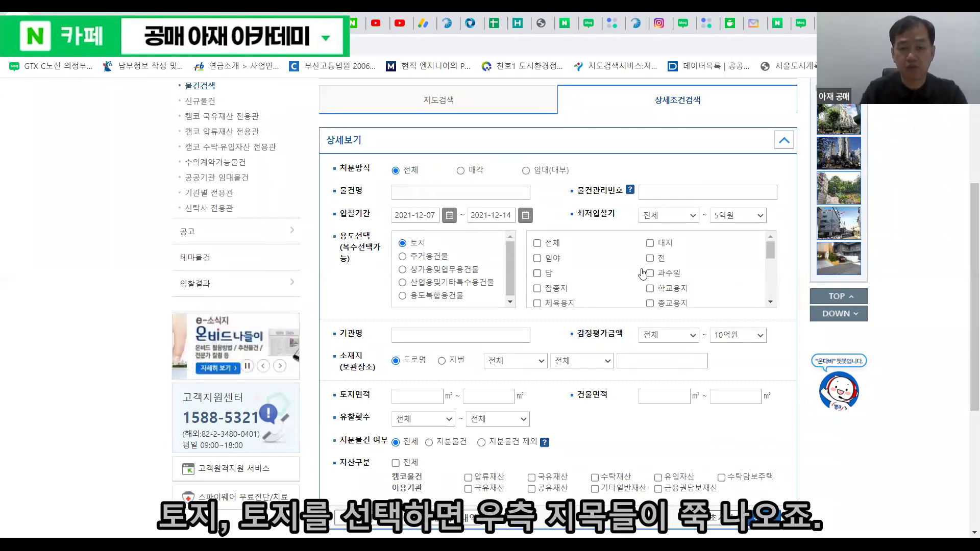
drag(771, 255, 773, 254)
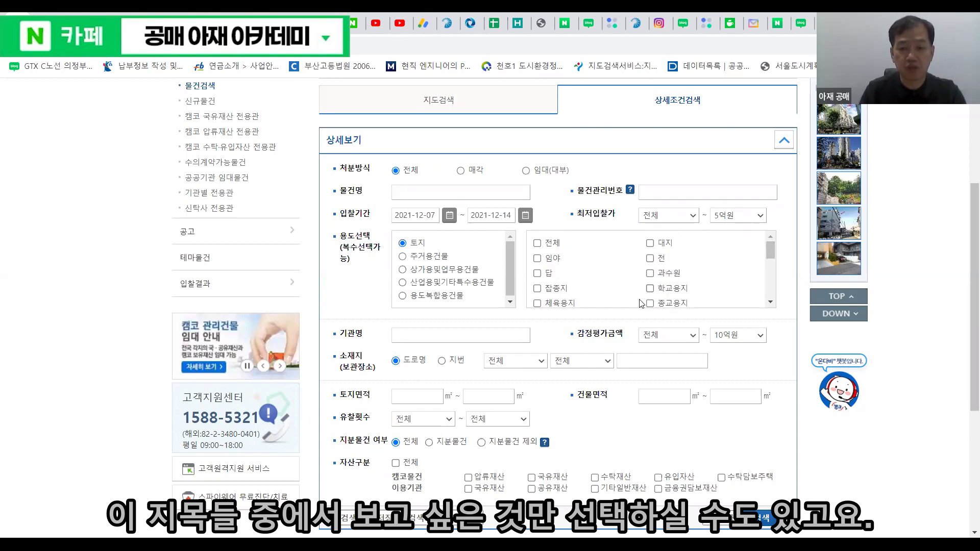
click(552, 247)
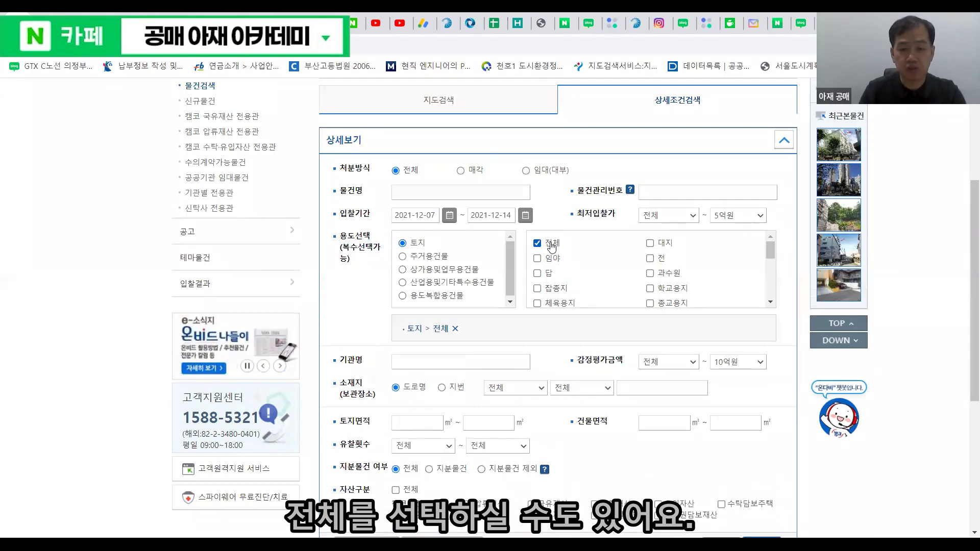
Choose 주거용건물 as the usage category and include only 다가구주택.
click(414, 257)
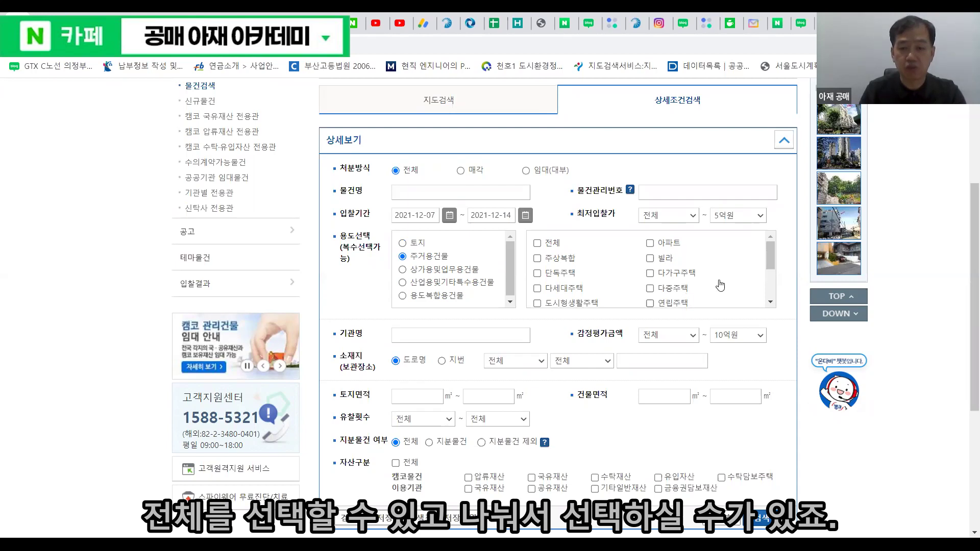
drag(774, 256, 774, 267)
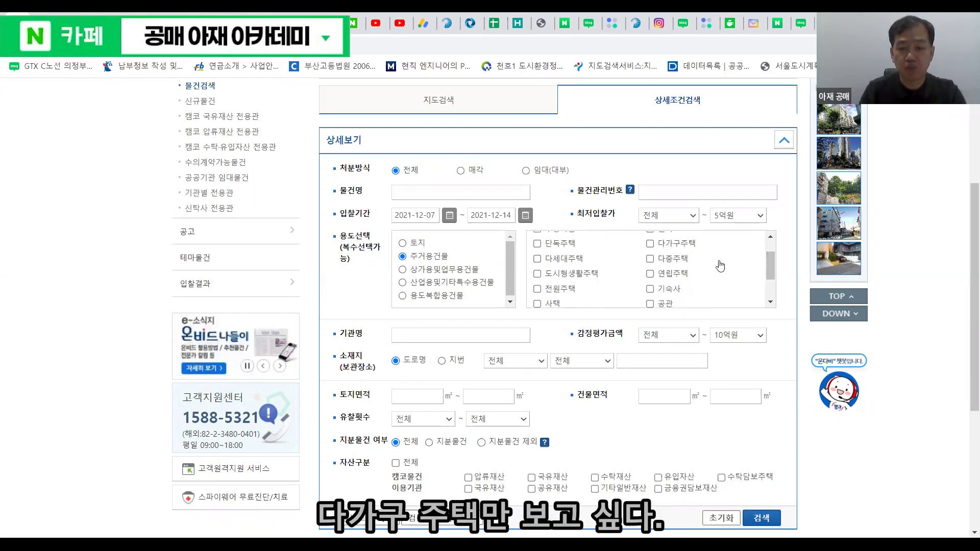
click(652, 250)
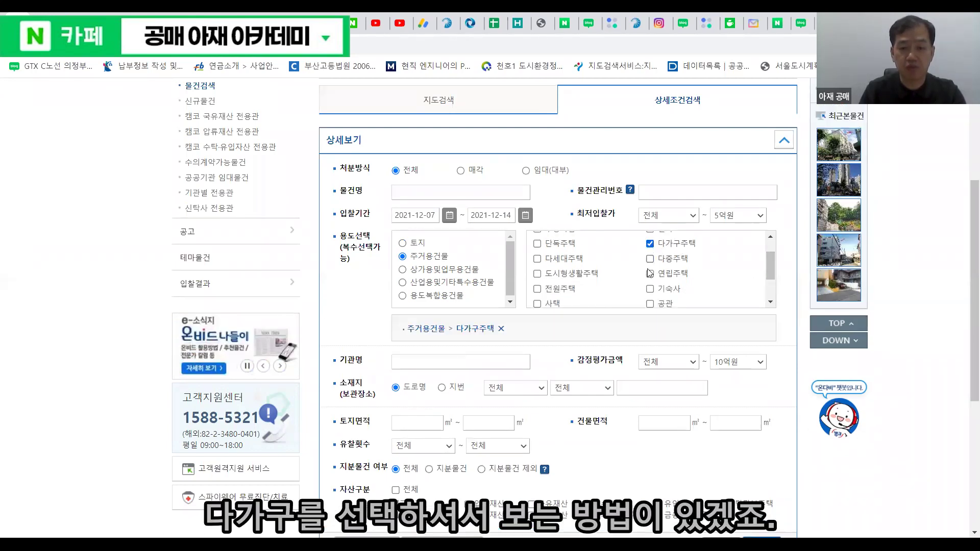
Switch the usage category to 상가용및업무용건물, try its 전체 option and browse its facility types.
click(444, 269)
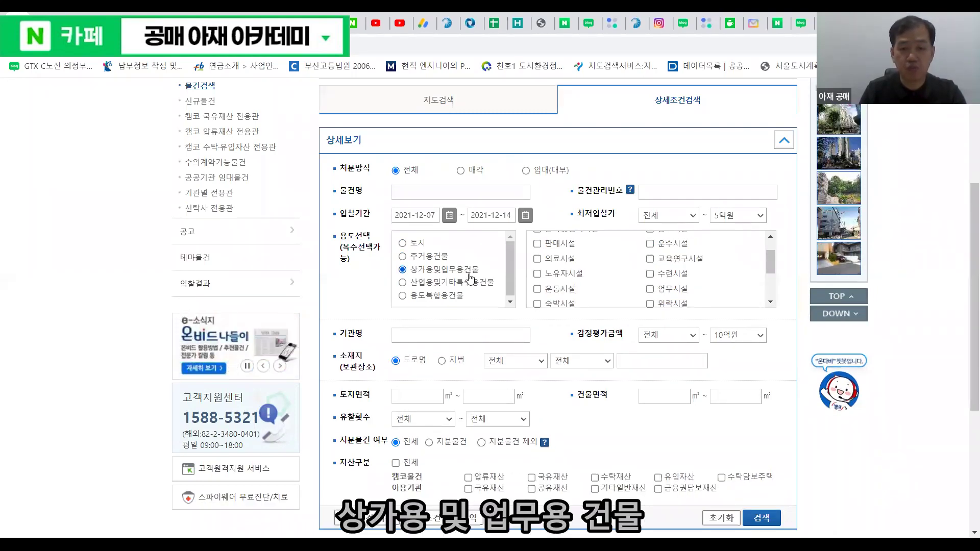
scroll(574, 275, up, 2)
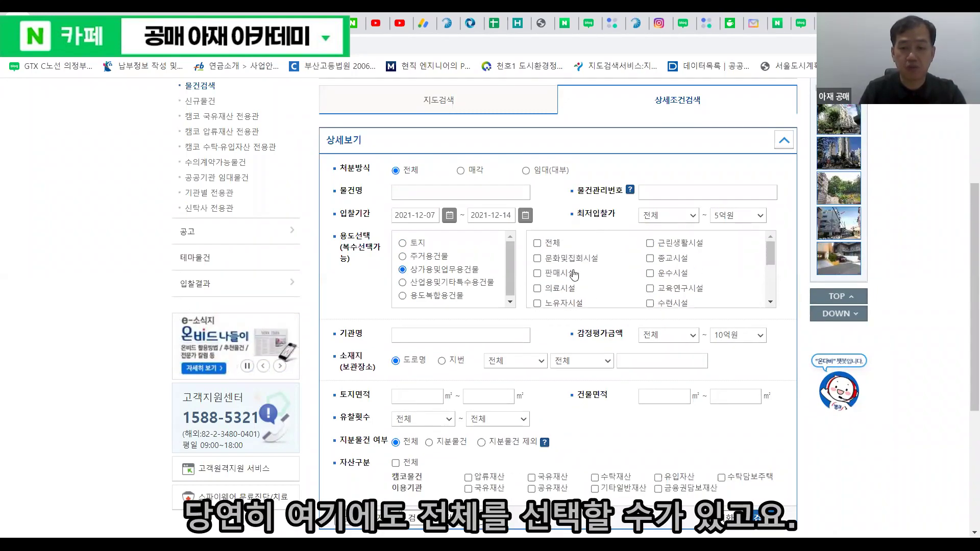
click(551, 248)
click(552, 248)
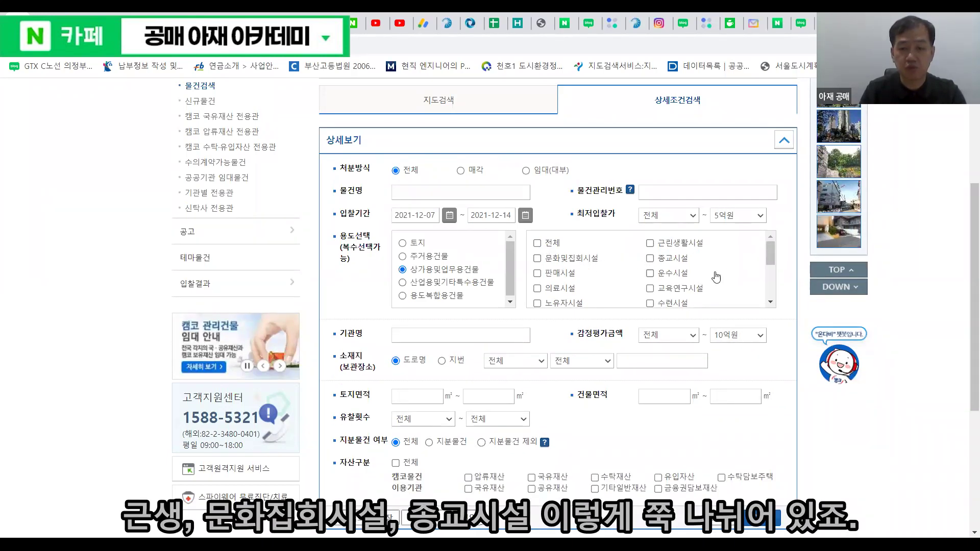
mouse_move(770, 266)
mouse_down()
mouse_move(768, 298)
mouse_move(760, 255)
mouse_up()
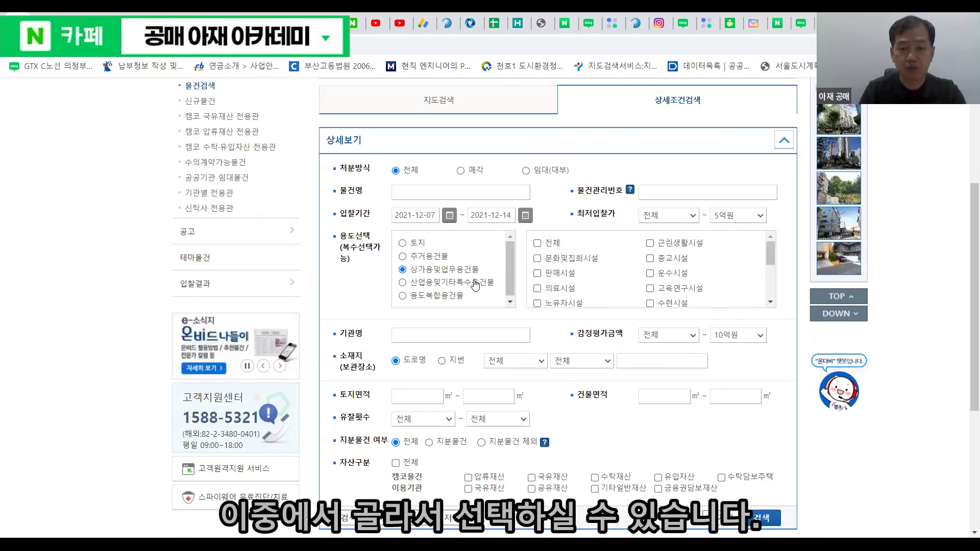
Switch the usage category to 산업용및기타특수용건물 and try including all of its types with 전체.
click(439, 284)
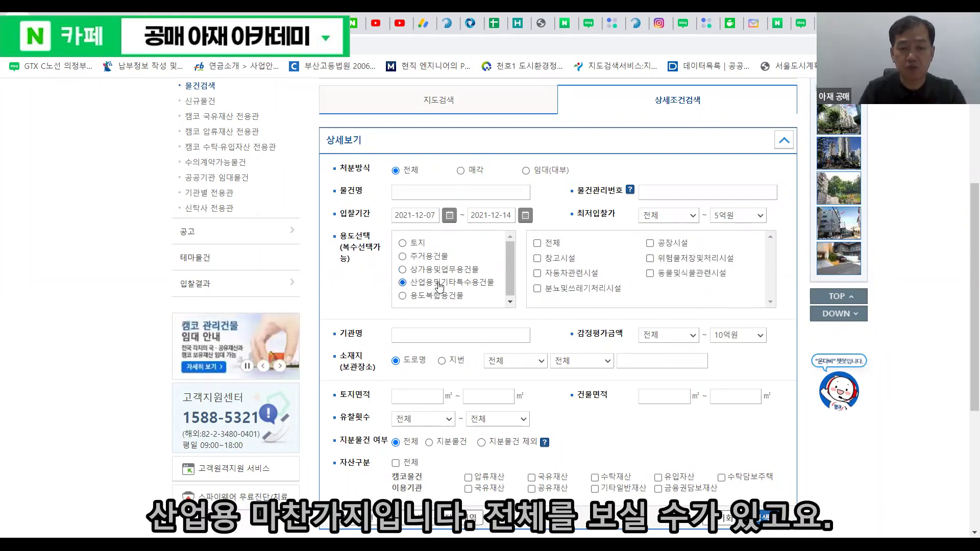
click(557, 249)
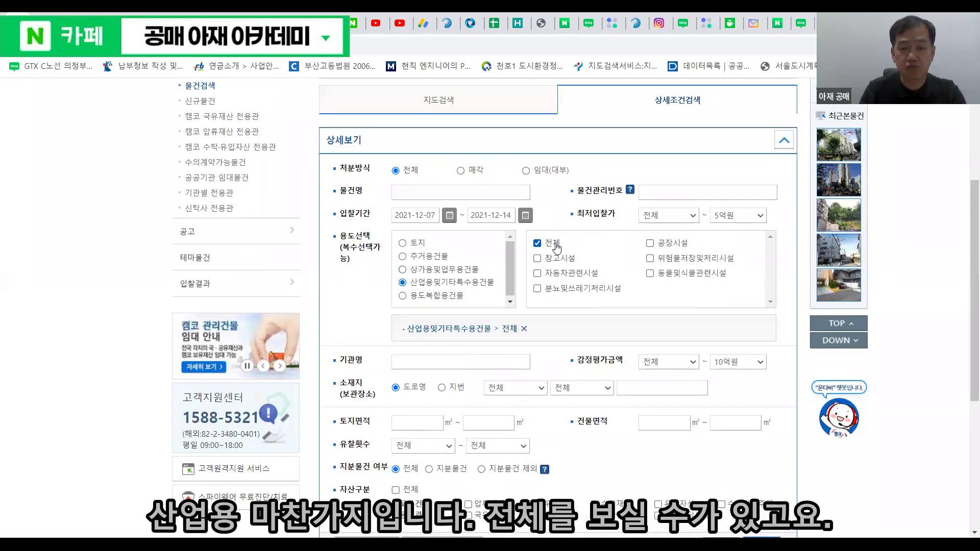
click(557, 249)
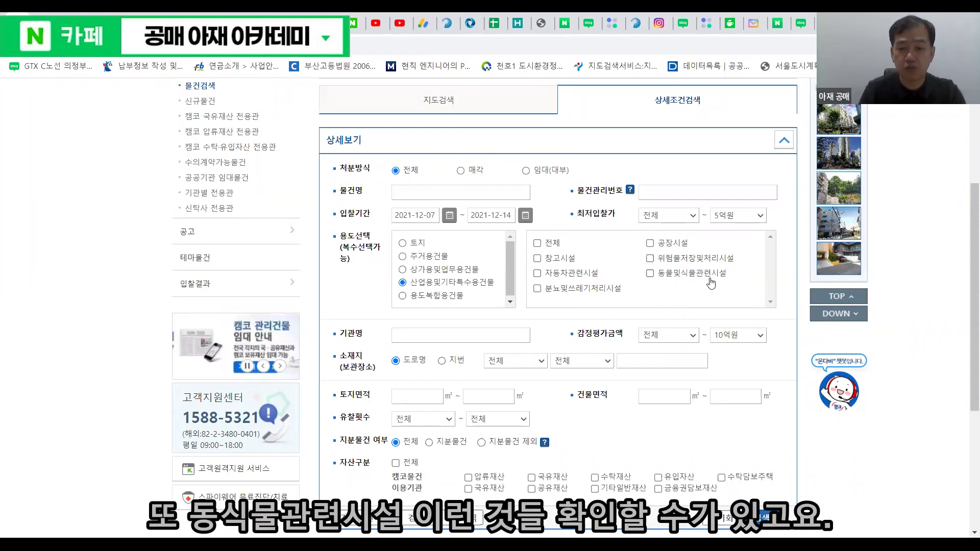
Switch the usage category to 용도복합용건물, include 오피스텔 and remove that selection again.
click(435, 298)
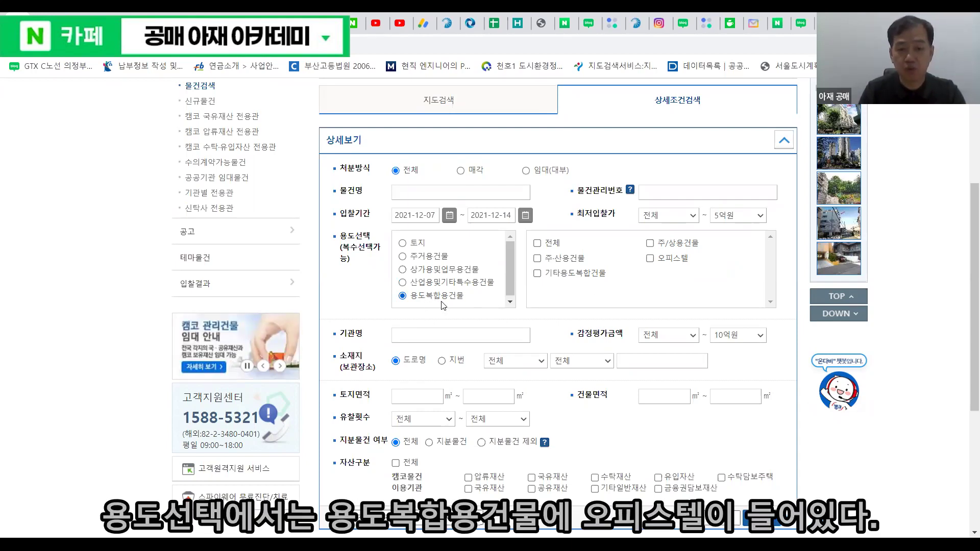
click(683, 260)
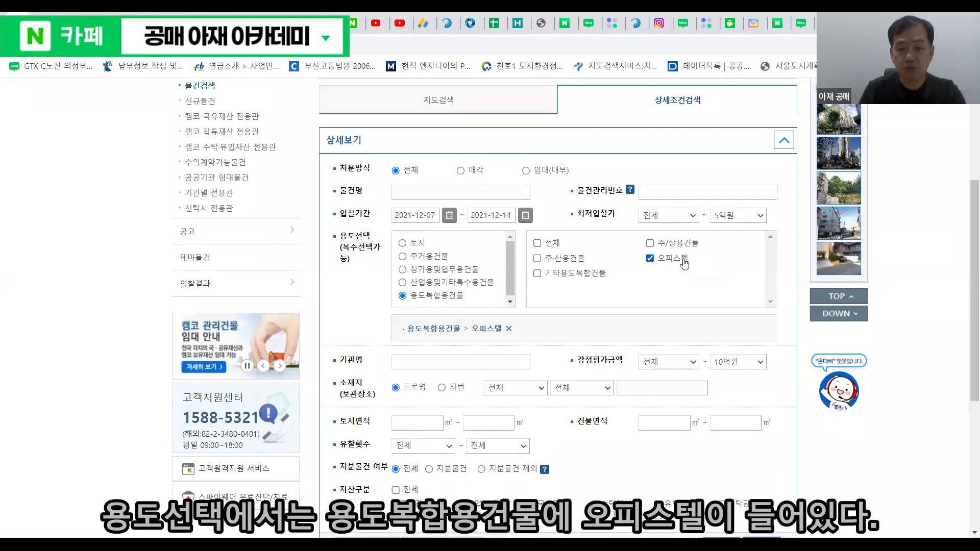
click(508, 328)
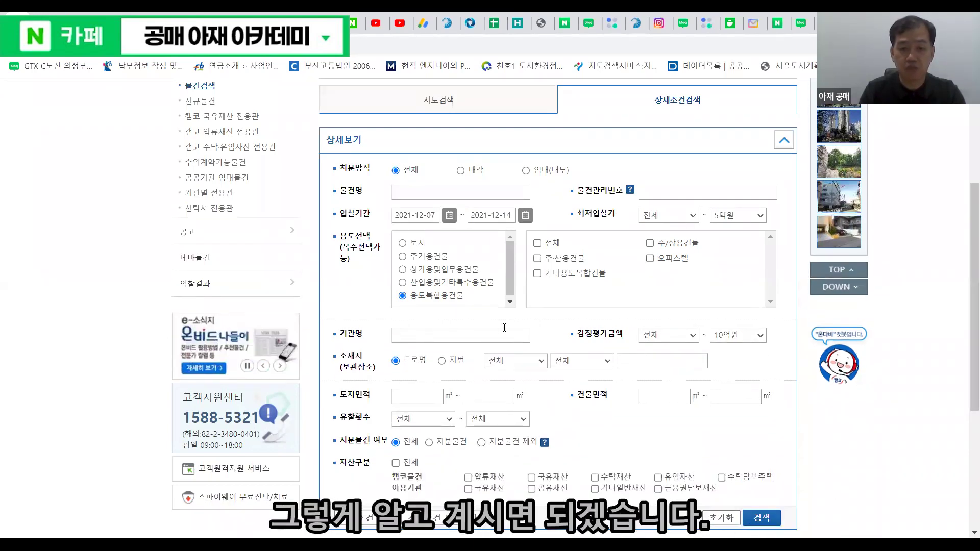
Set the province or city of the property location (소재지) to 서울특별시.
scroll(505, 328, down, 2)
click(519, 235)
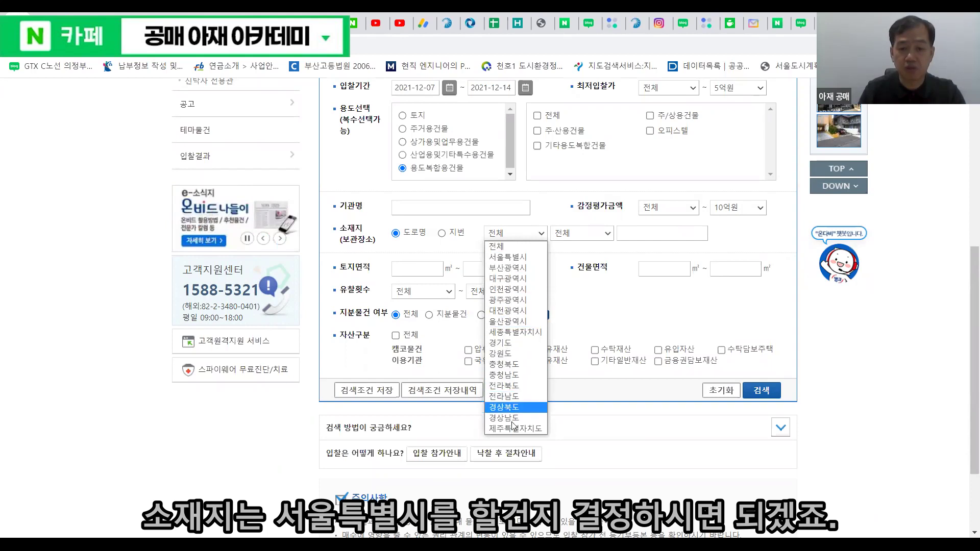
click(519, 257)
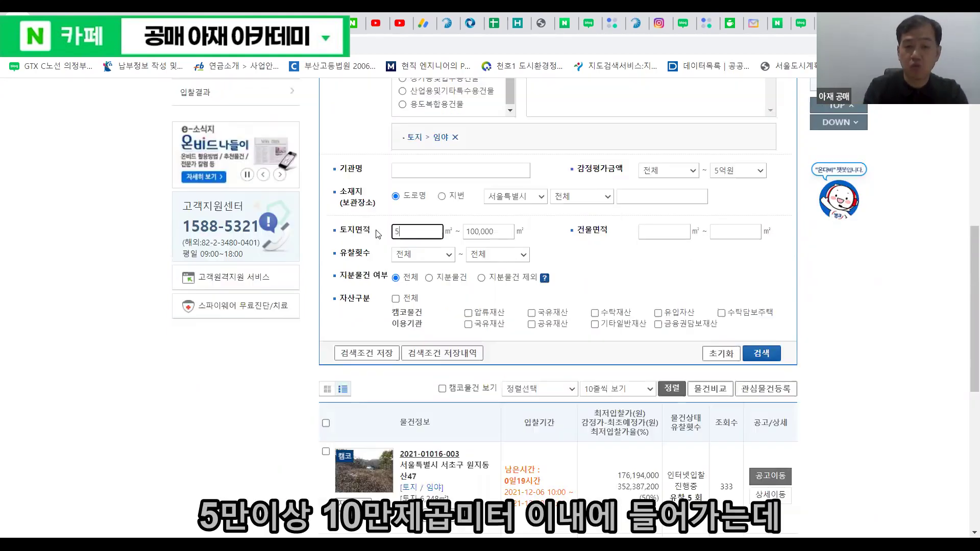
Set the minimum land area to 50,000 ㎡ and the upper limit of the appraised value to 전체.
text(0000)
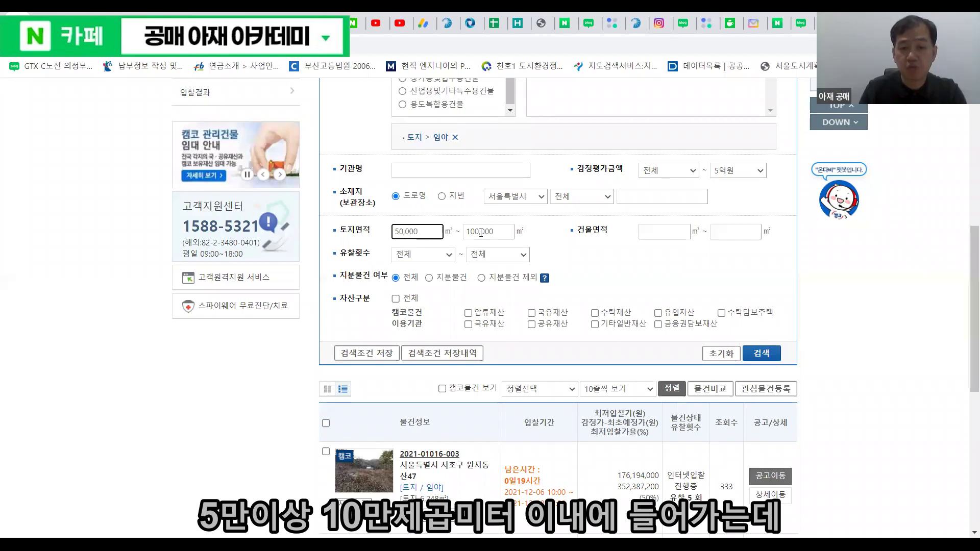
scroll(702, 276, up, 1)
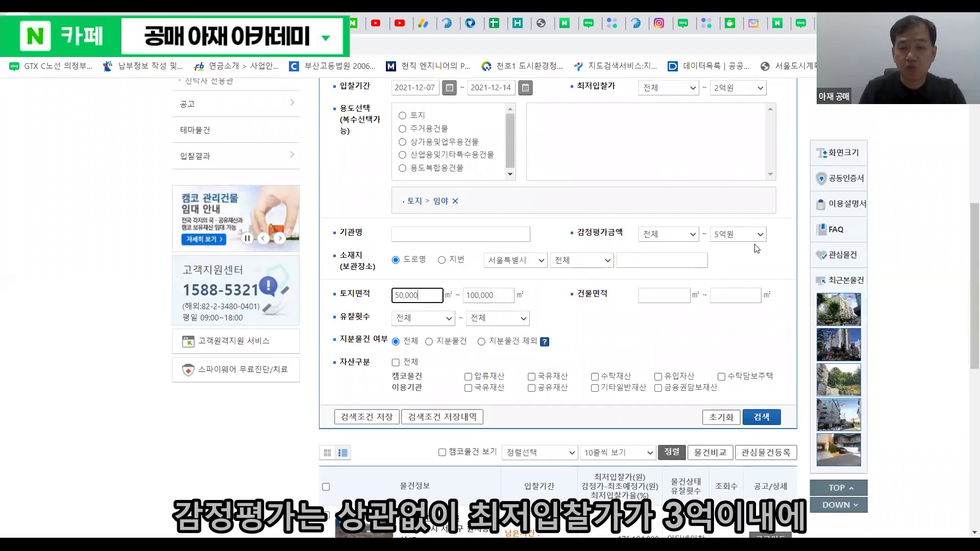
click(735, 234)
click(731, 248)
Set the upper limit of the minimum bid price to 3억원 and the location's province or city to 전체.
scroll(754, 218, up, 2)
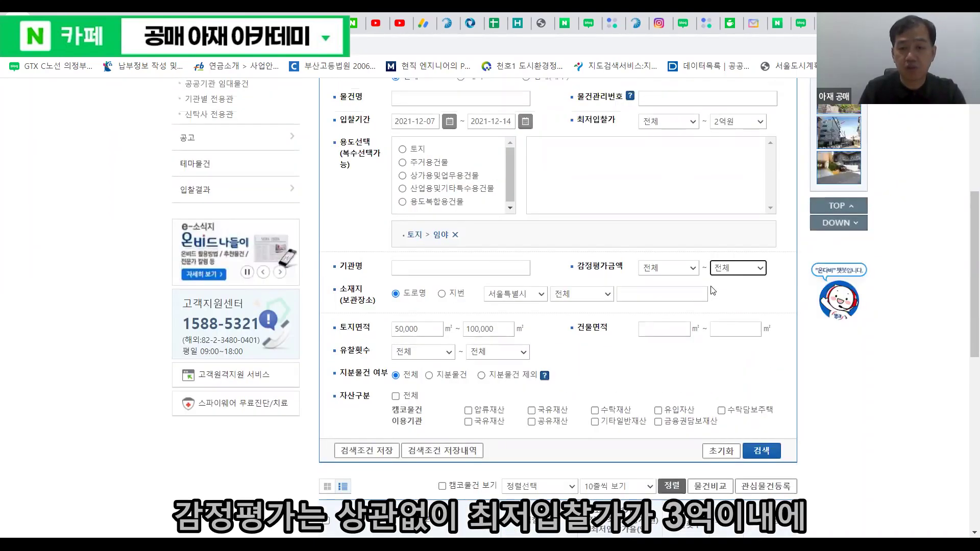
click(762, 218)
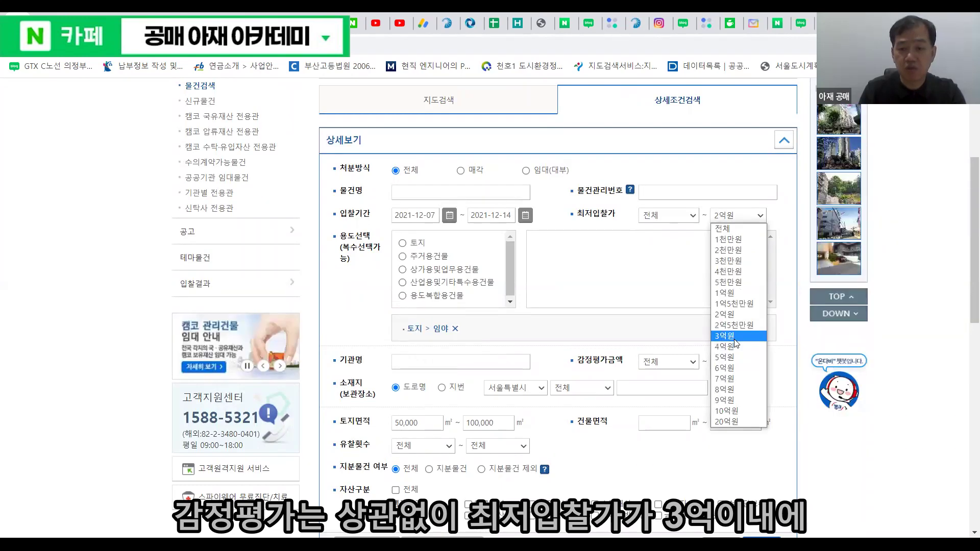
click(735, 336)
click(533, 388)
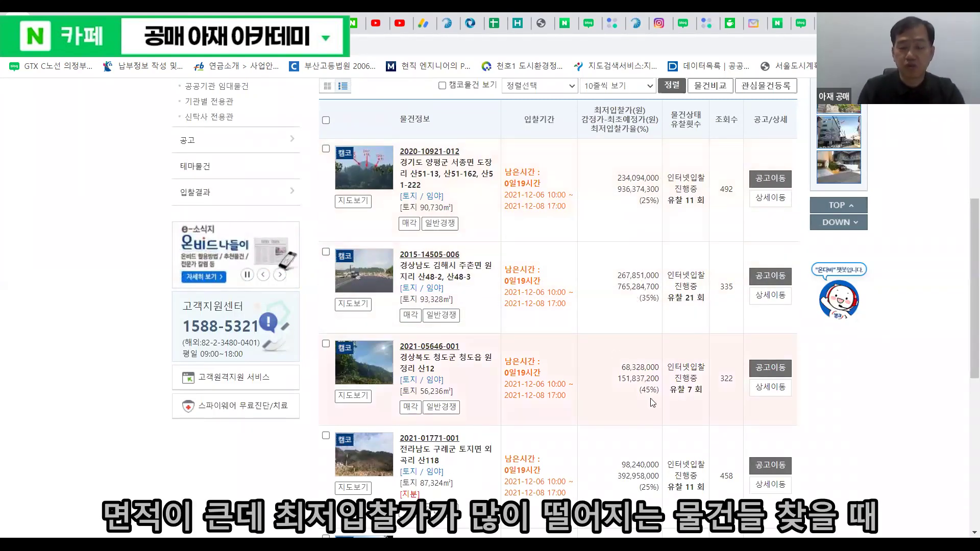
Look through the listed 임야 results, then expand the 상세보기 conditions and review them.
scroll(658, 383, down, 3)
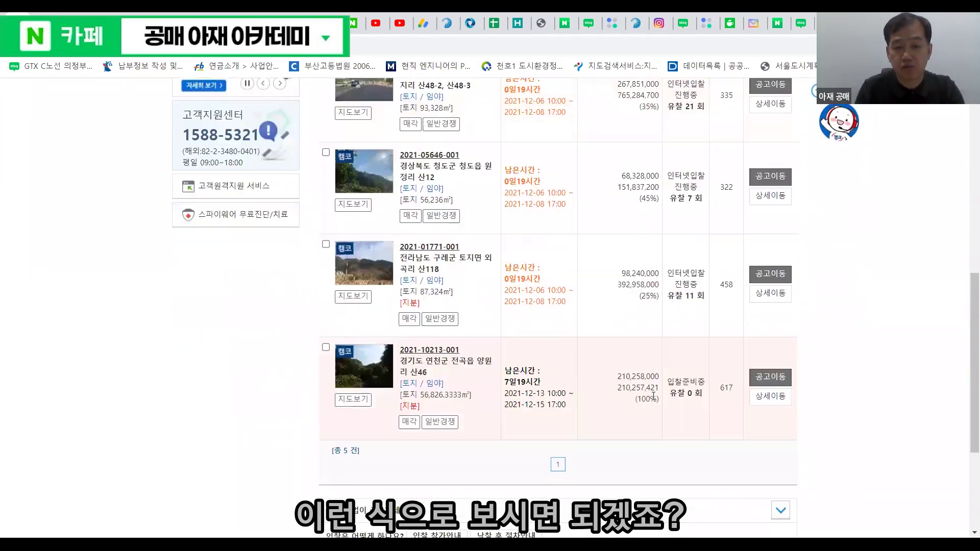
scroll(686, 301, up, 10)
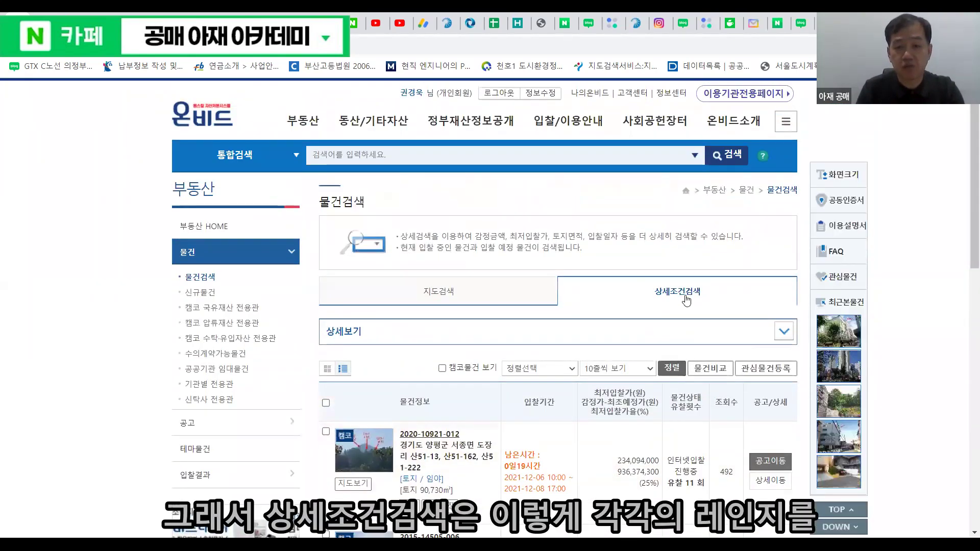
click(779, 336)
scroll(725, 306, down, 6)
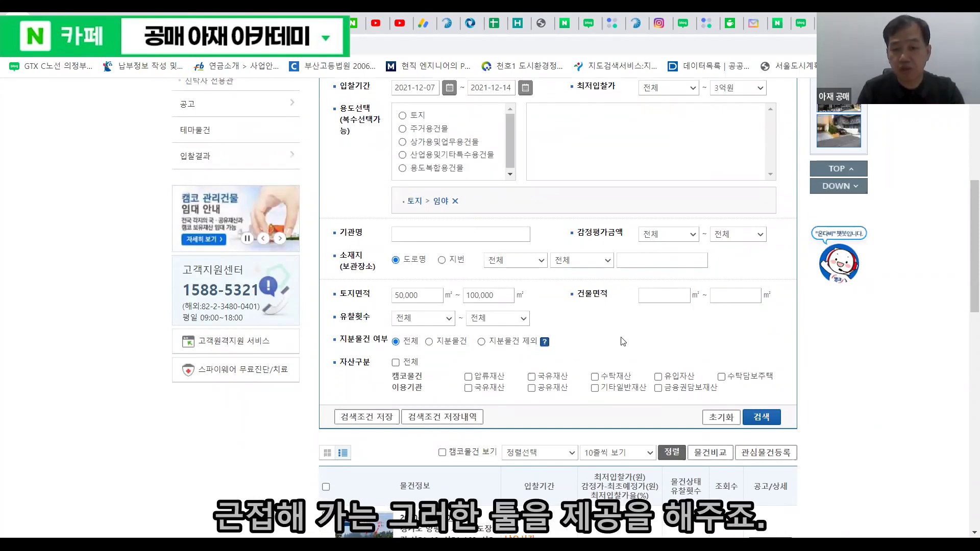
scroll(623, 339, up, 1)
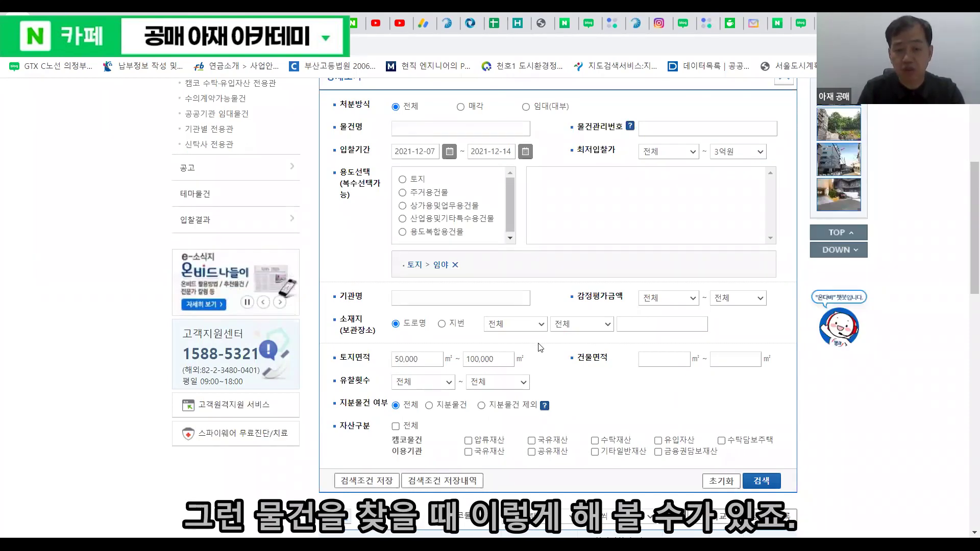
scroll(540, 350, down, 4)
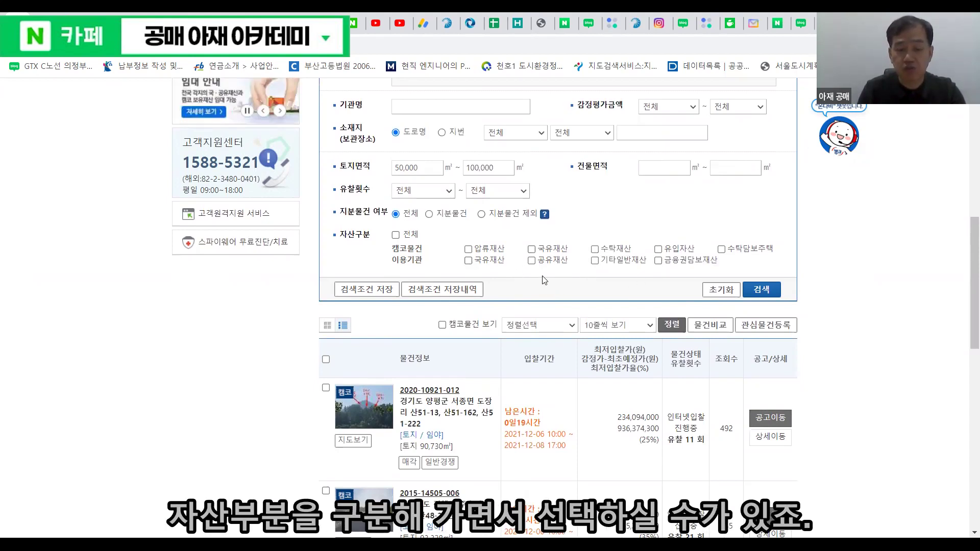
Try the 압류재산 asset type, then select 국유재산, 공유재산 and 유입자산 instead.
click(494, 251)
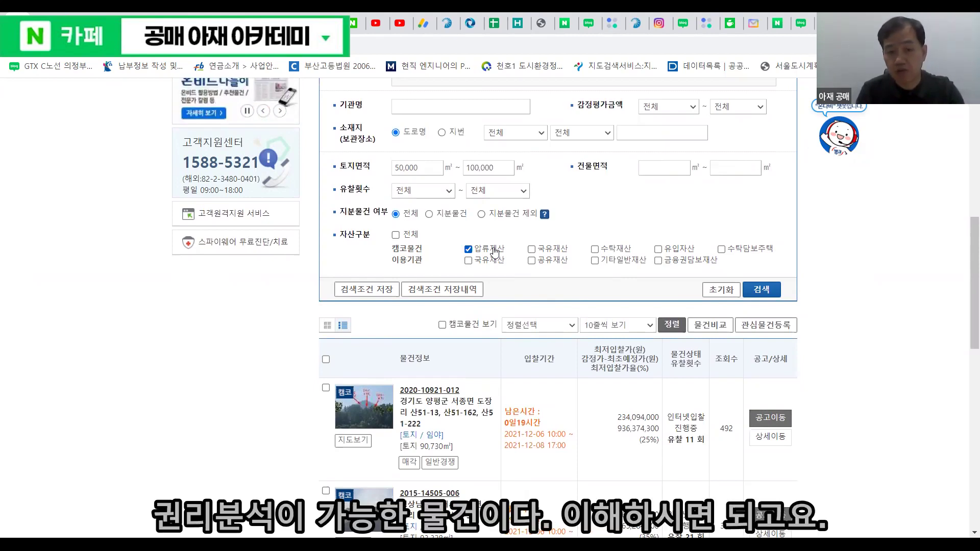
click(494, 251)
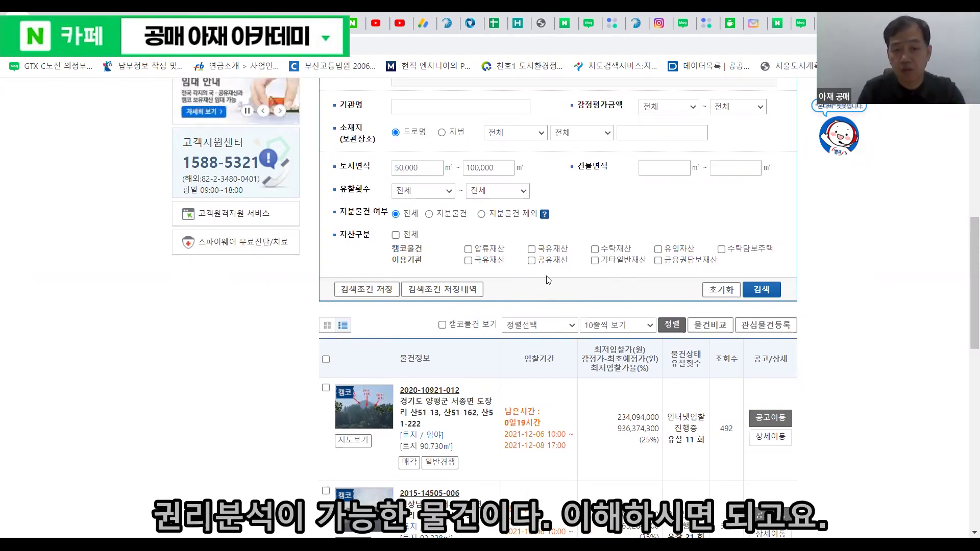
click(559, 250)
click(551, 261)
click(658, 250)
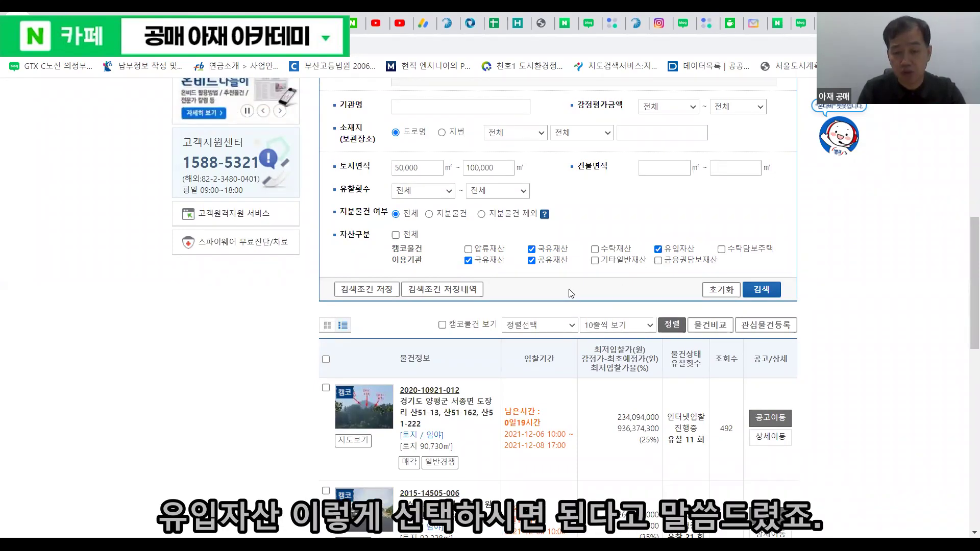
Clear the 국유재산, 공유재산 and 유입자산 asset types and select 수탁재산 and 기타일반재산.
click(551, 262)
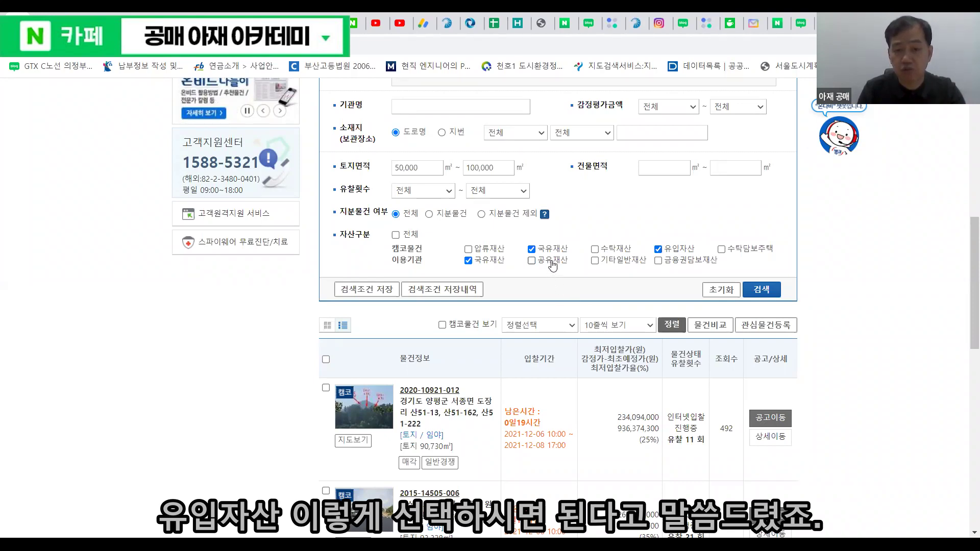
click(669, 250)
click(621, 251)
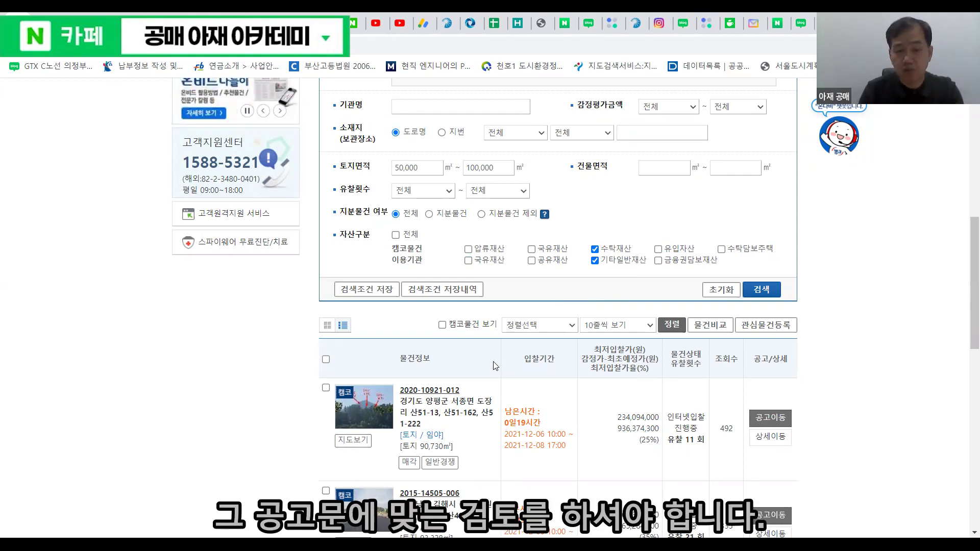
Go to 부동산 HOME and open the 캠코 압류재산 전용관 page from the 물건 section.
scroll(493, 365, down, 3)
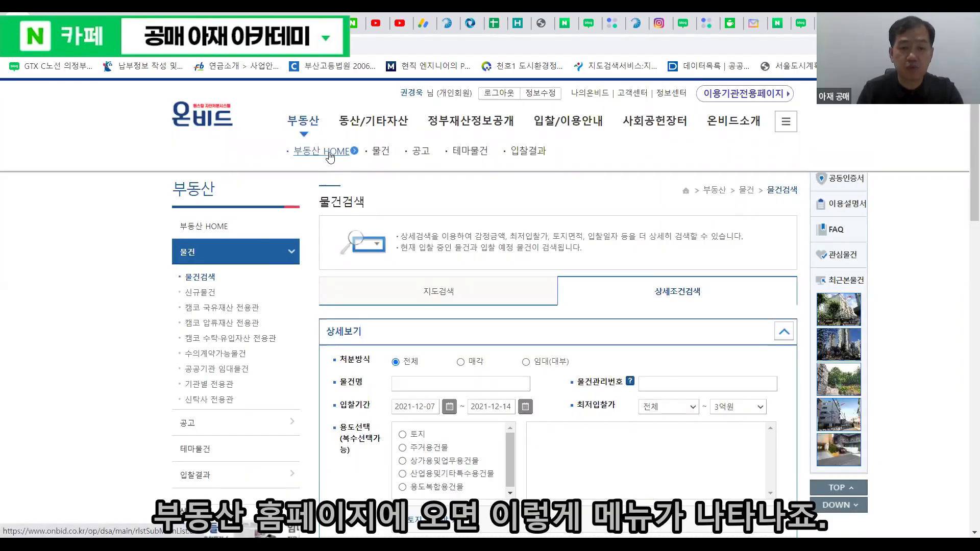
click(328, 155)
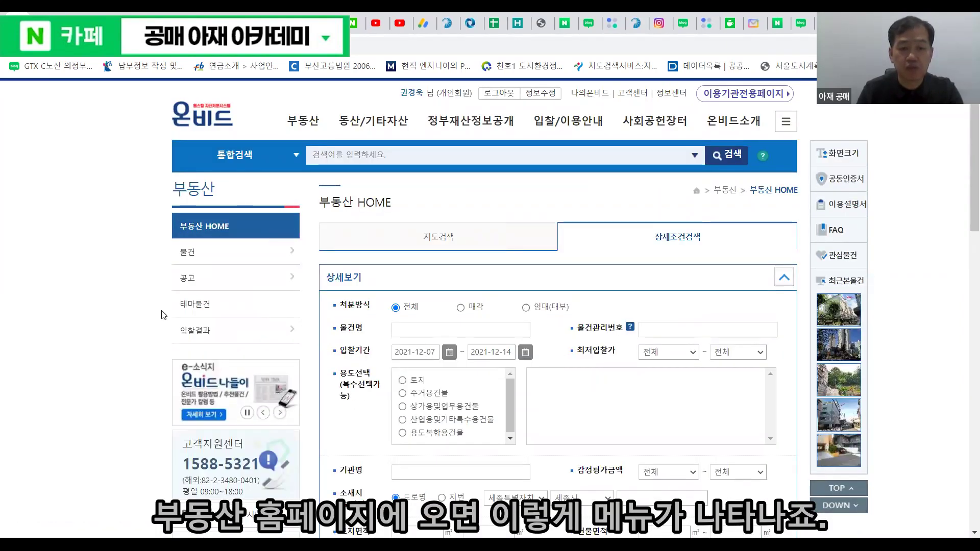
click(238, 254)
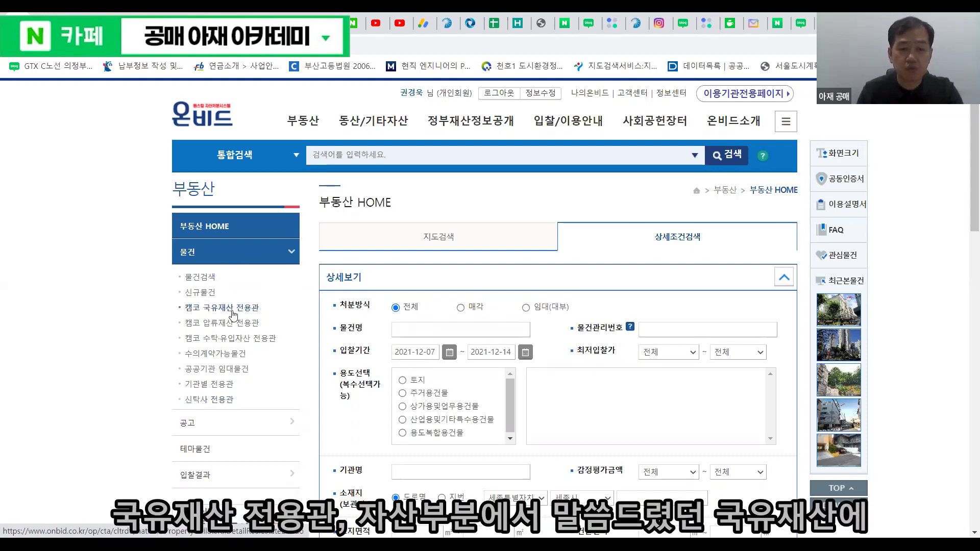
scroll(519, 429, down, 4)
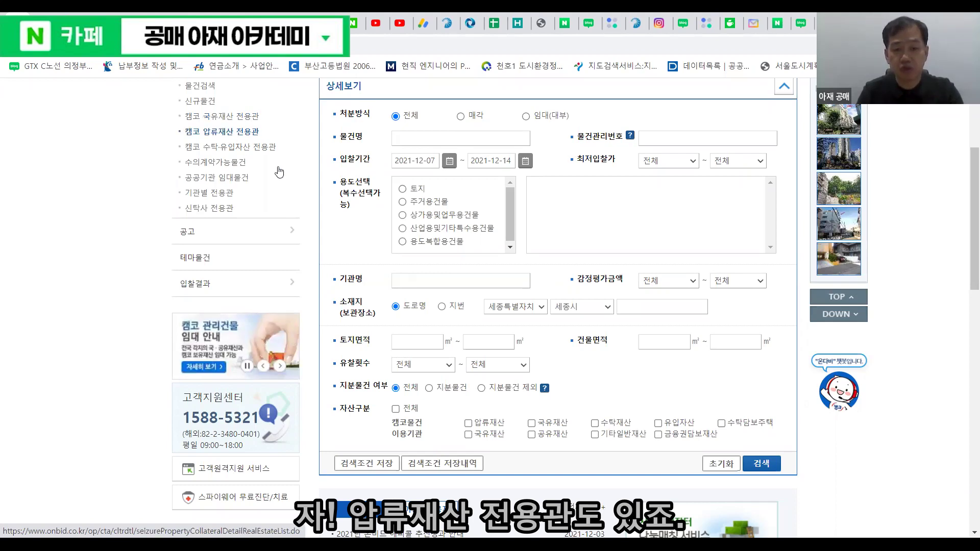
click(230, 134)
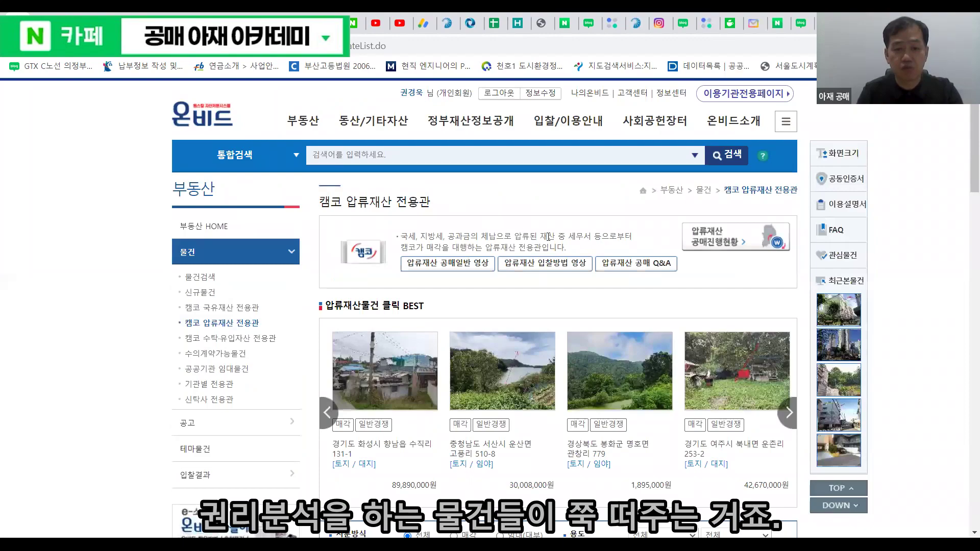
Look through the 캠코 압류재산 전용관 listings and set the search conditions to 매각 and 토지.
scroll(548, 236, down, 7)
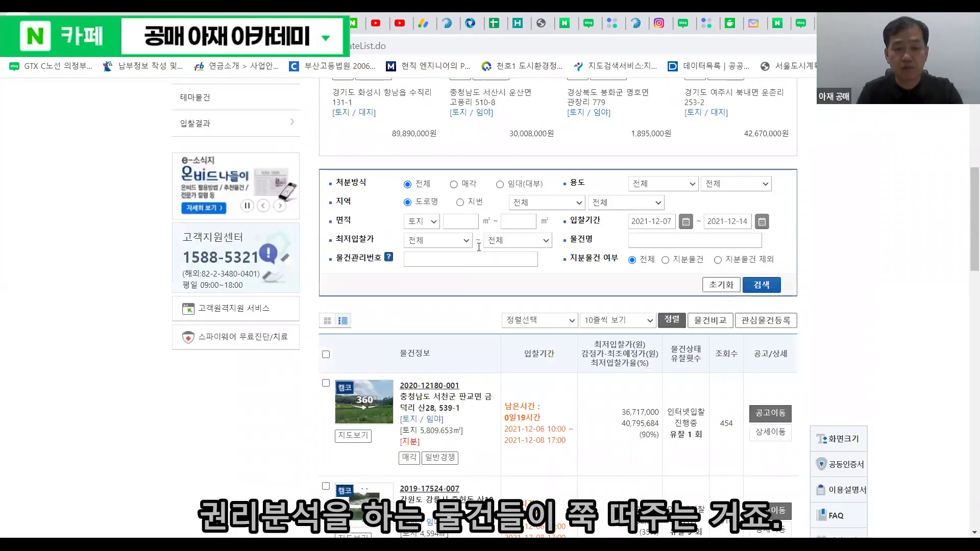
scroll(479, 247, down, 6)
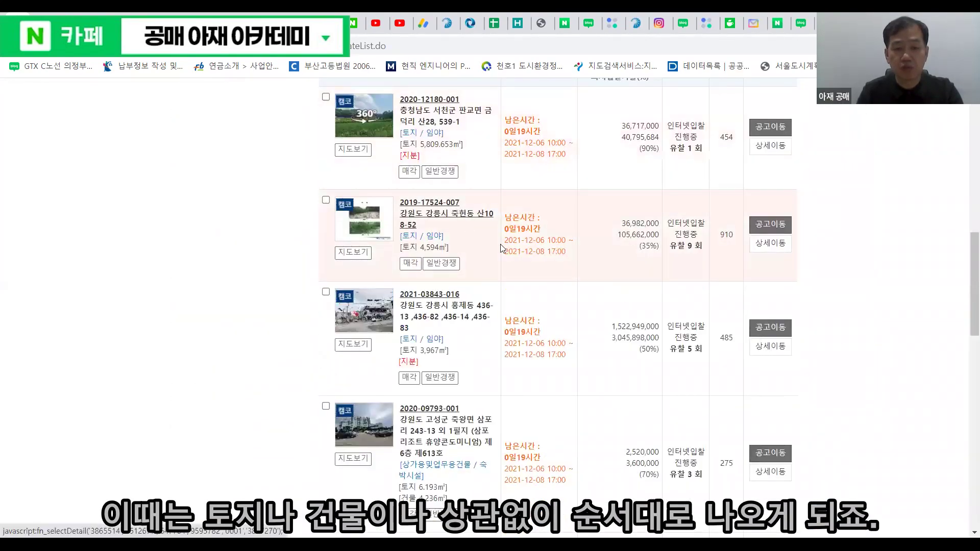
scroll(509, 184, down, 10)
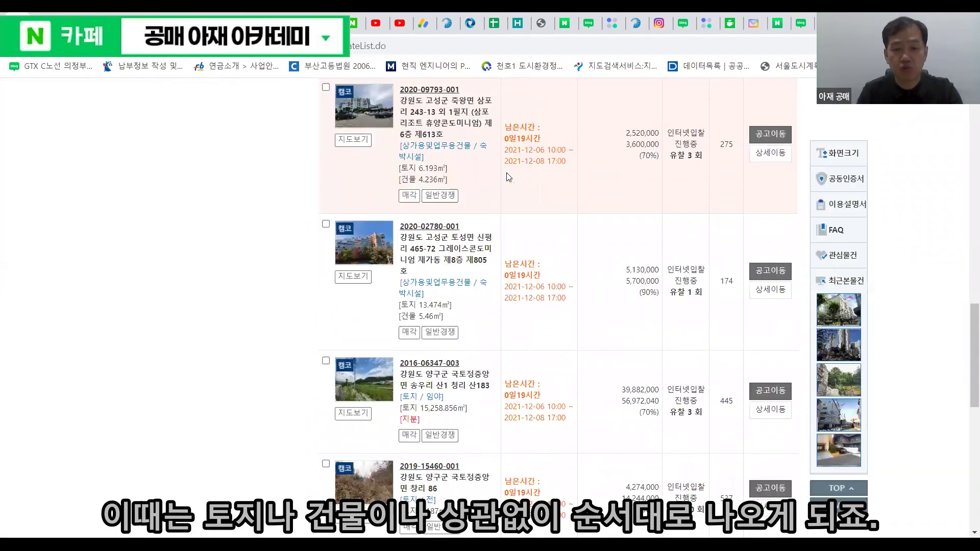
scroll(509, 177, up, 15)
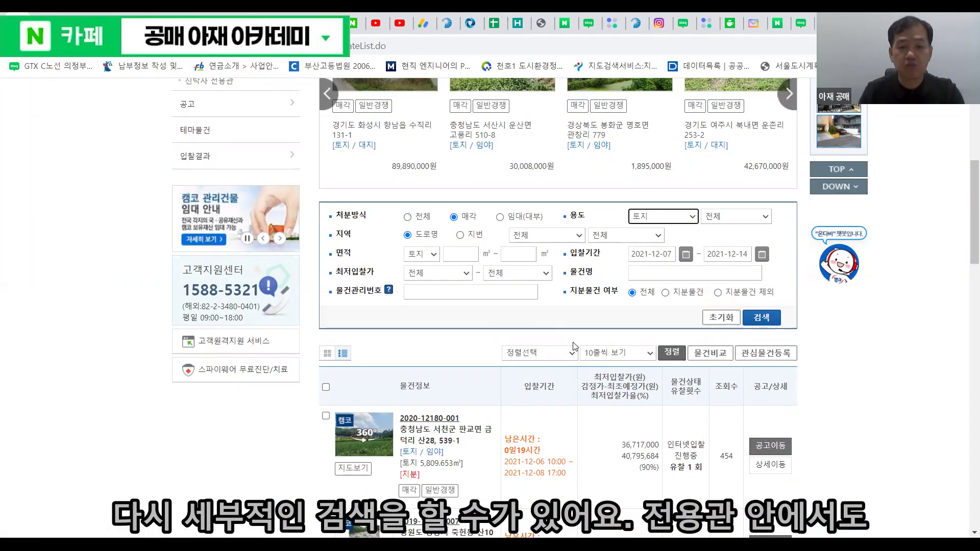
Open the 캠코 수탁·유입자산 전용관 page and look through its properties.
scroll(516, 317, up, 5)
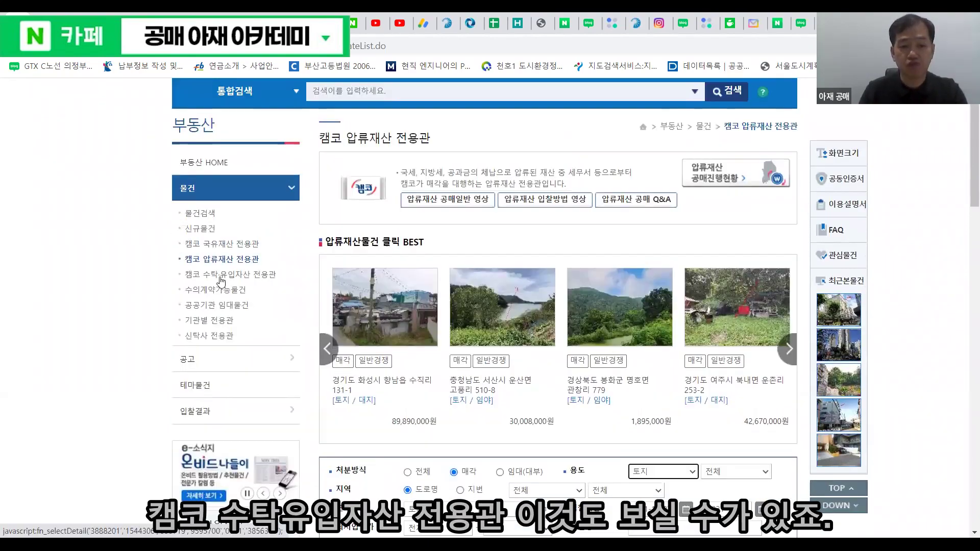
click(221, 278)
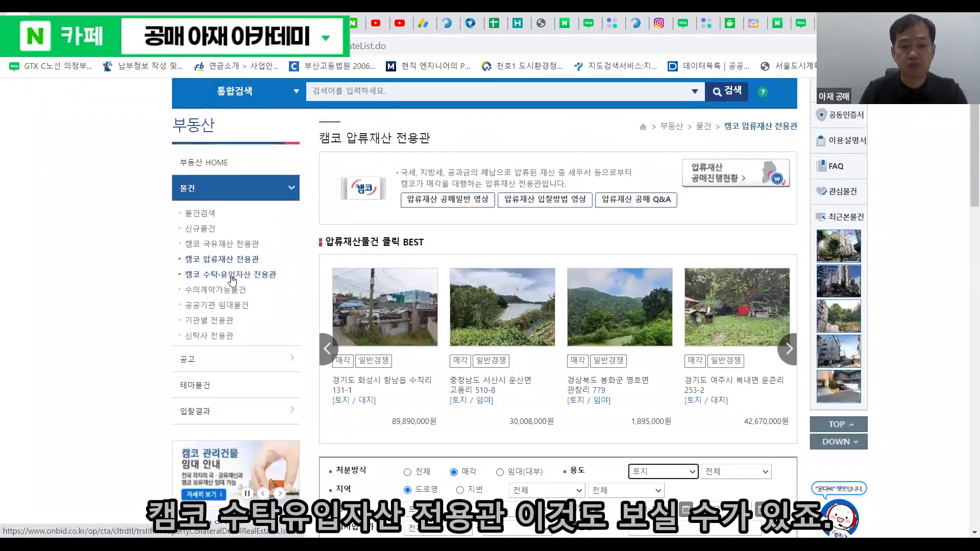
scroll(513, 294, down, 15)
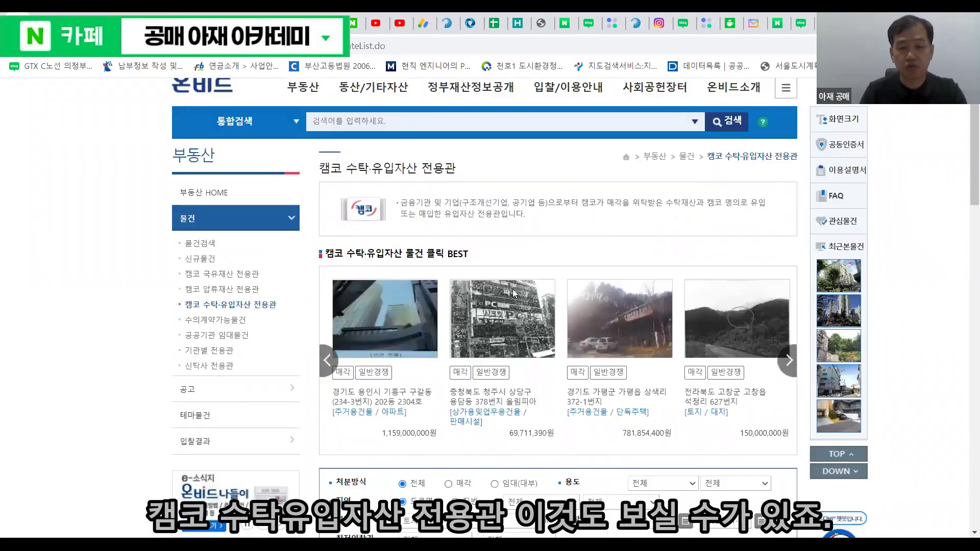
scroll(515, 293, up, 7)
Try the 수의계약가능물건 page, then open 공공기관 임대물건 and review its featured properties and search conditions.
scroll(514, 293, up, 5)
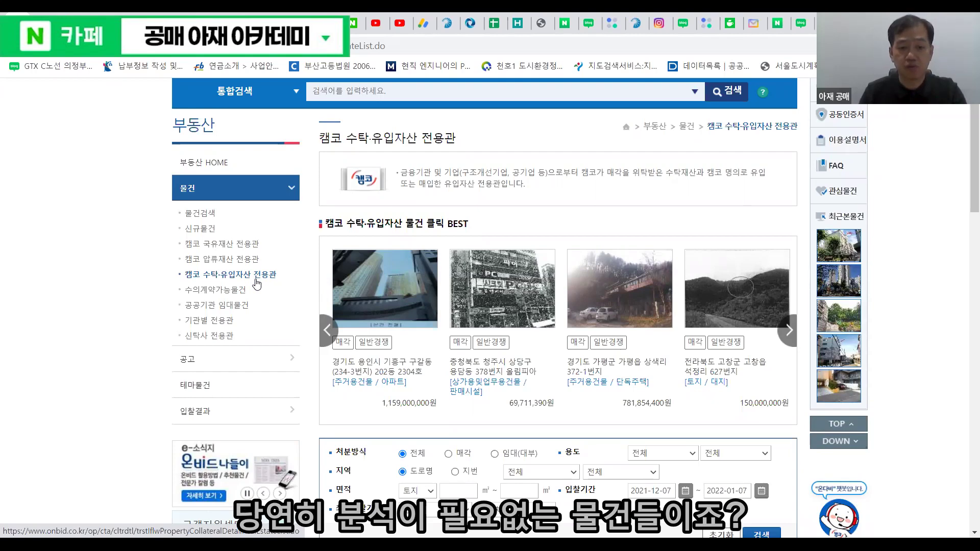
click(224, 294)
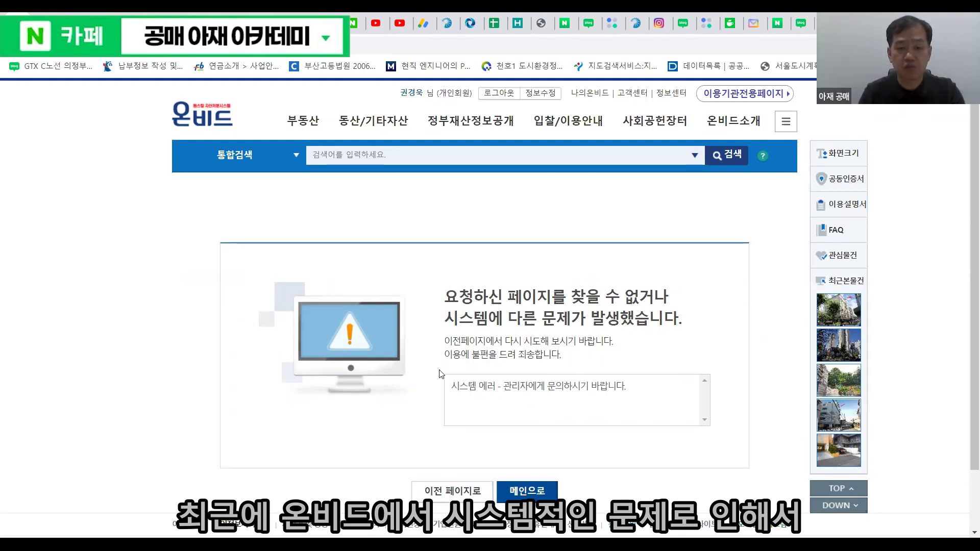
key(alt+Left)
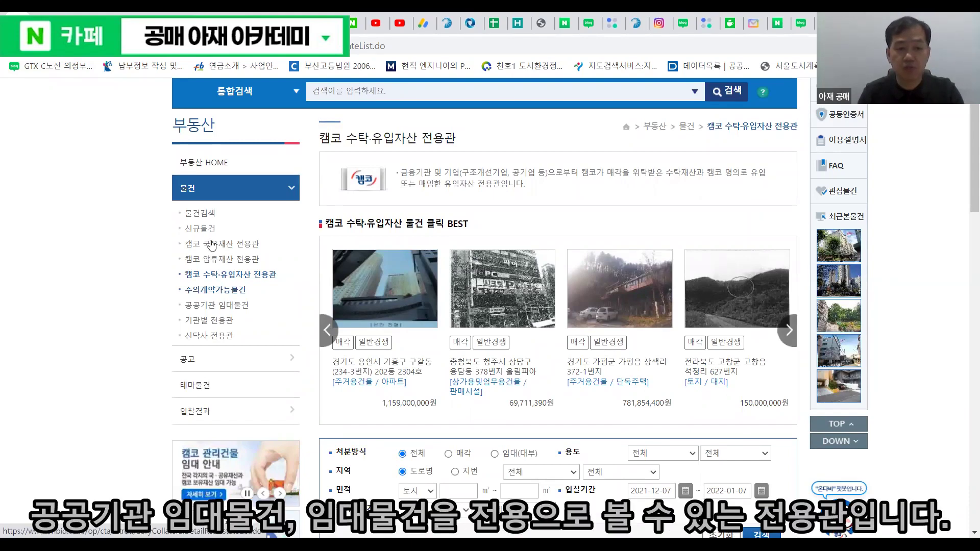
click(216, 305)
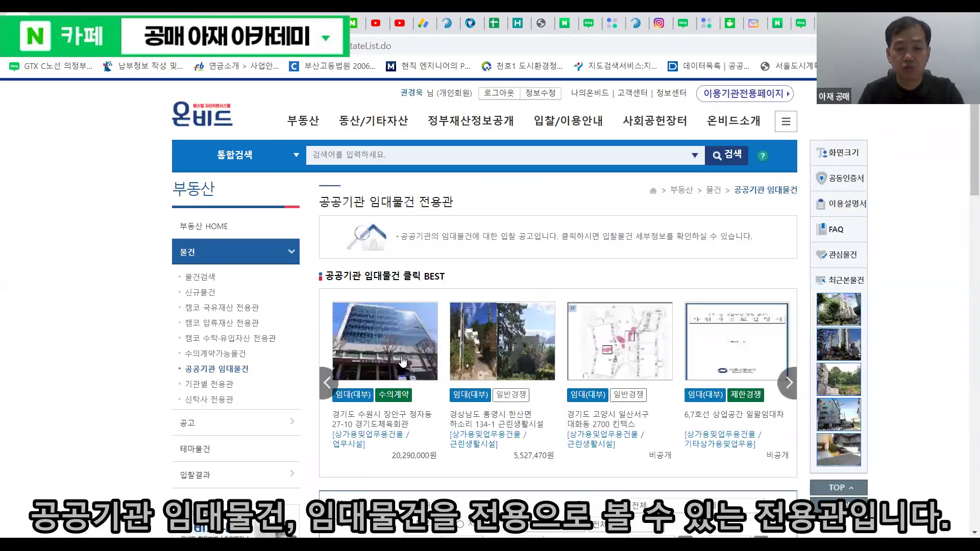
scroll(536, 349, down, 3)
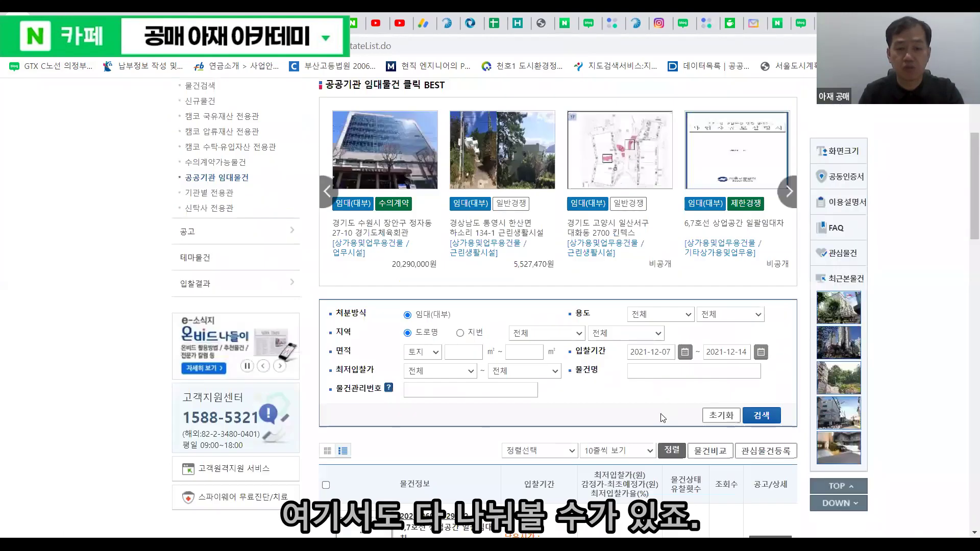
Open the 기관별 전용관 page and look through the properties offered by public institutions.
scroll(205, 261, up, 1)
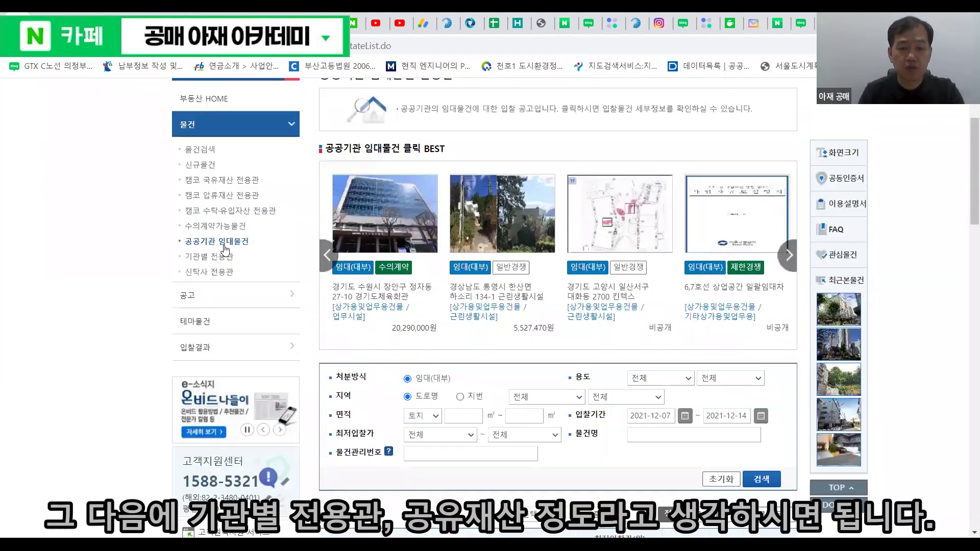
click(204, 258)
scroll(588, 261, down, 10)
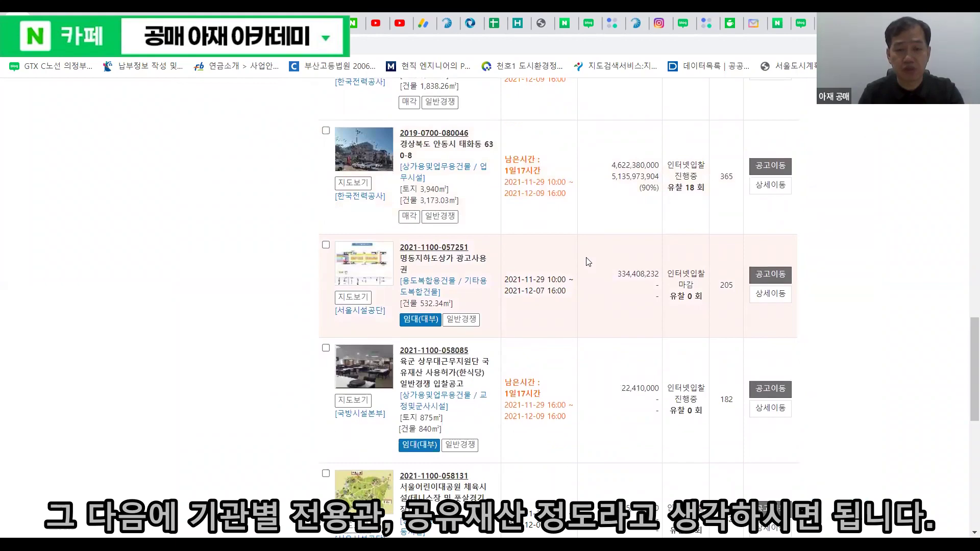
scroll(588, 262, up, 5)
scroll(588, 262, up, 5)
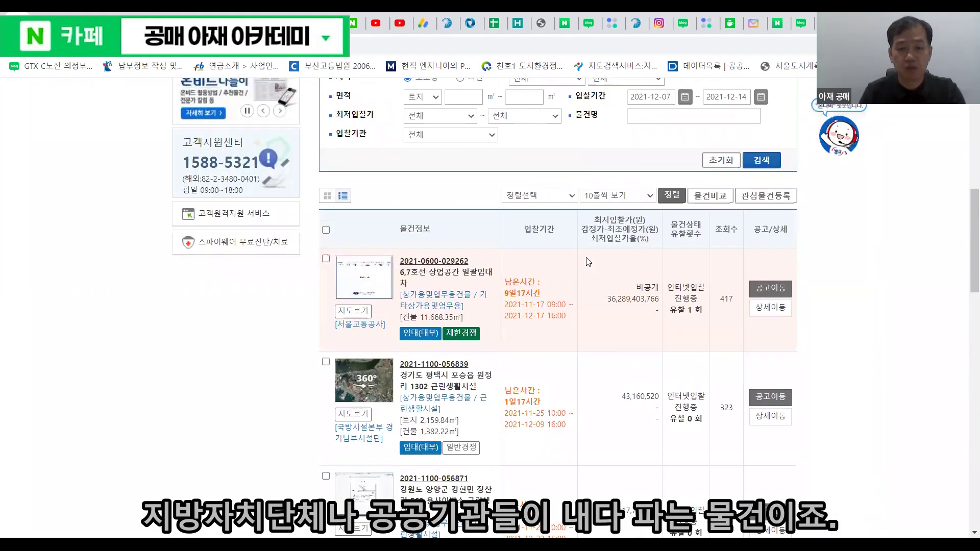
Open the 신탁사 전용관 page and examine its bidding notes, featured trust properties, search conditions and listings.
scroll(588, 261, up, 5)
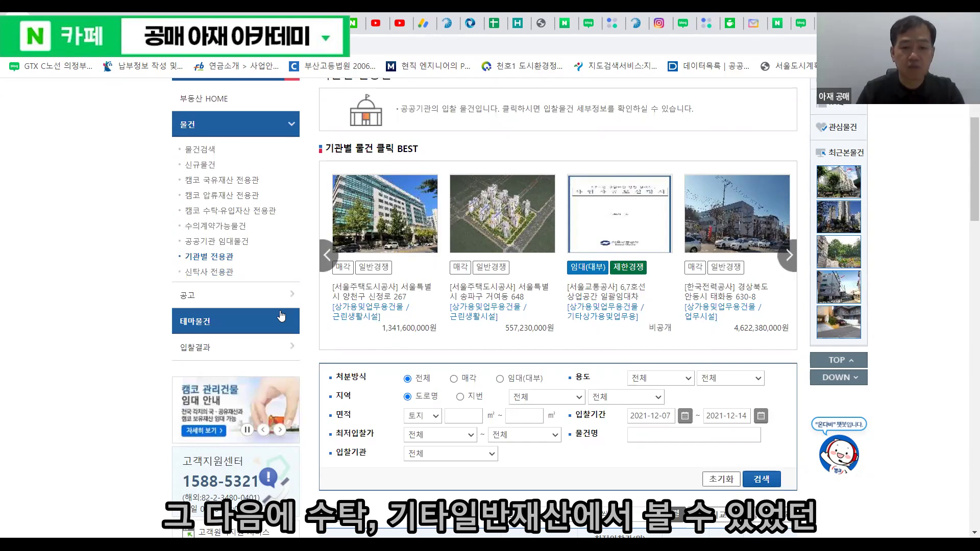
click(213, 275)
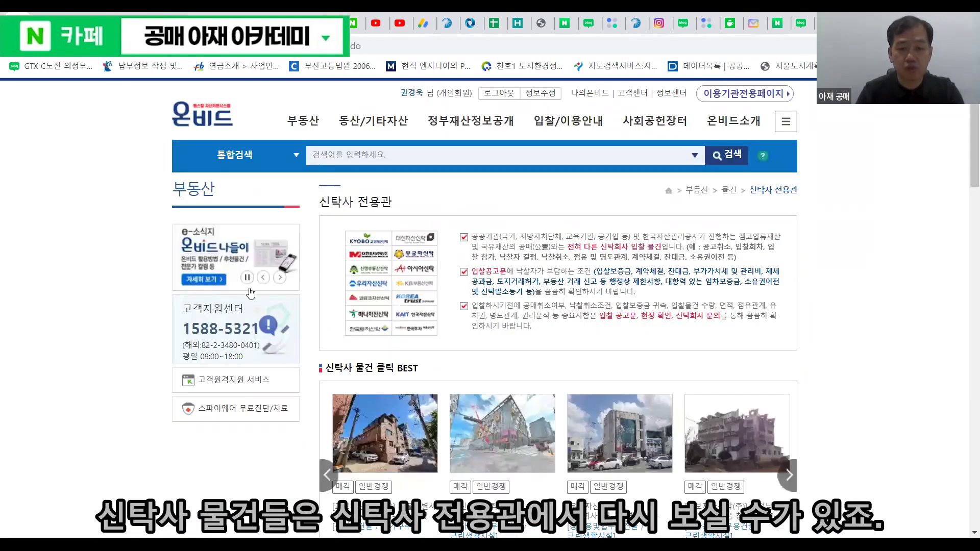
scroll(576, 335, down, 1)
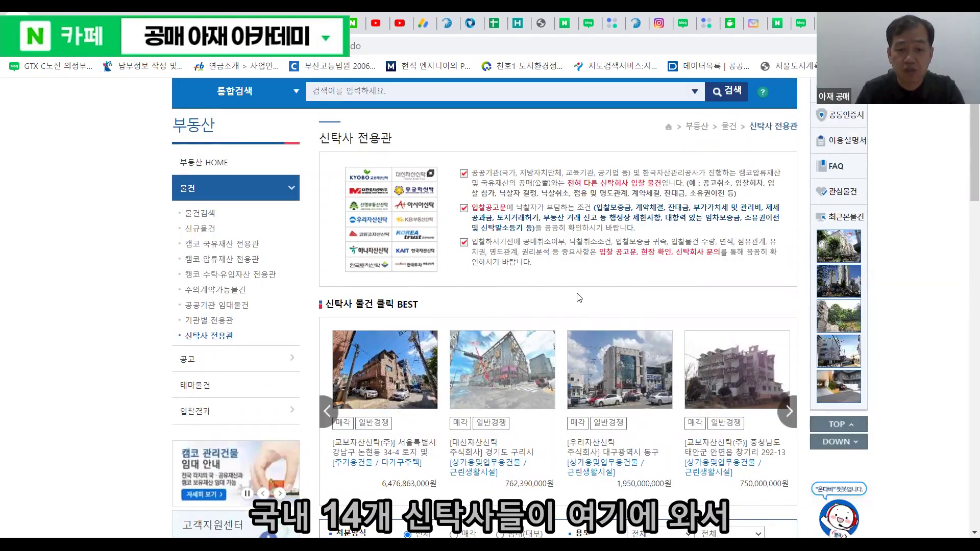
scroll(542, 437, down, 4)
scroll(491, 359, down, 3)
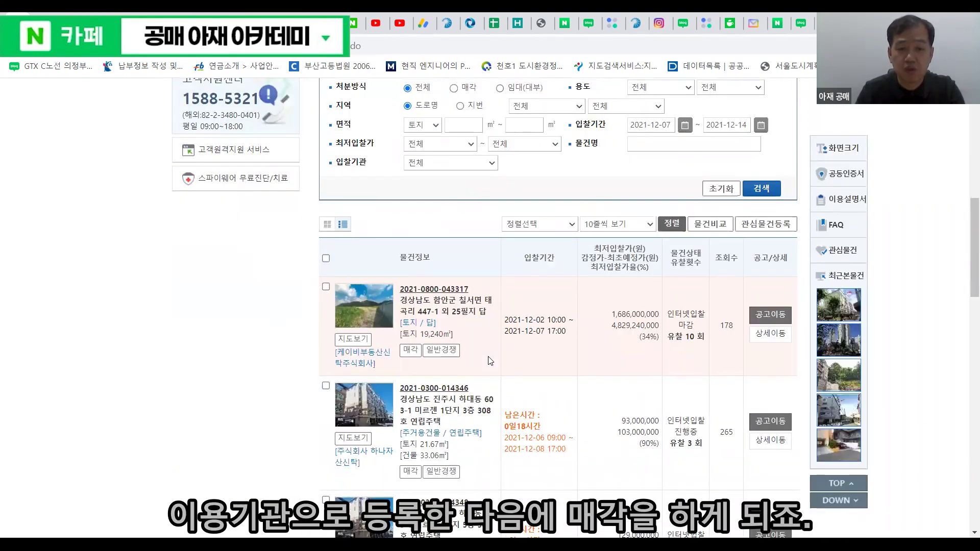
scroll(544, 319, up, 5)
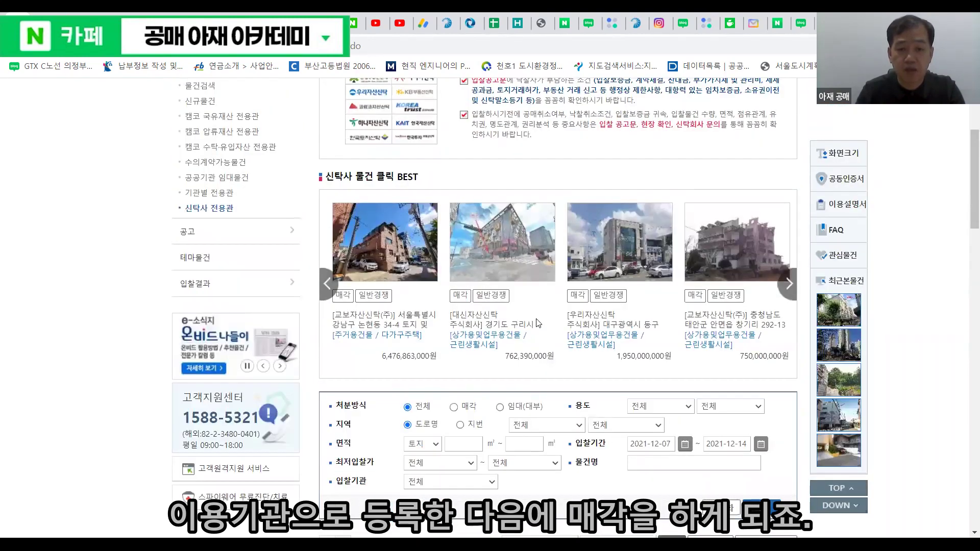
scroll(538, 312, up, 1)
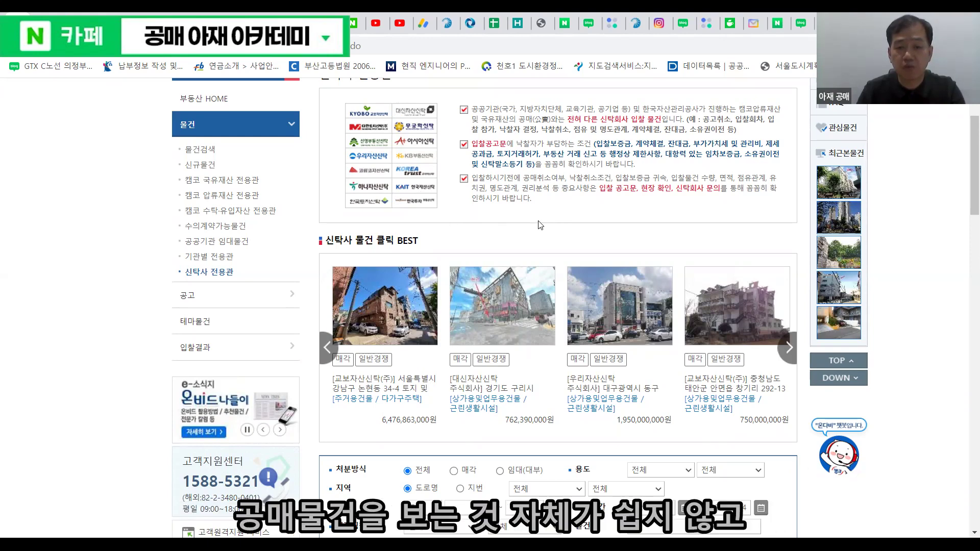
scroll(591, 219, down, 1)
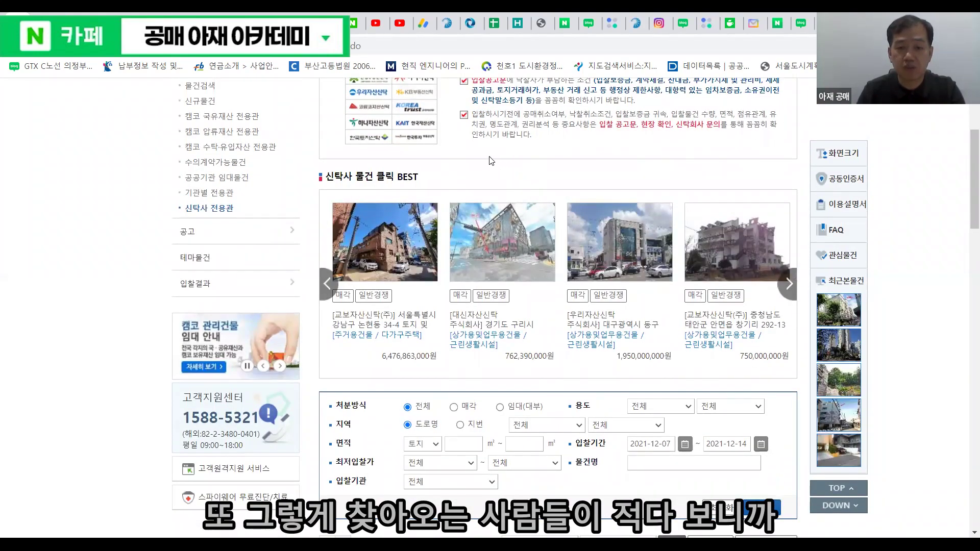
scroll(561, 166, down, 3)
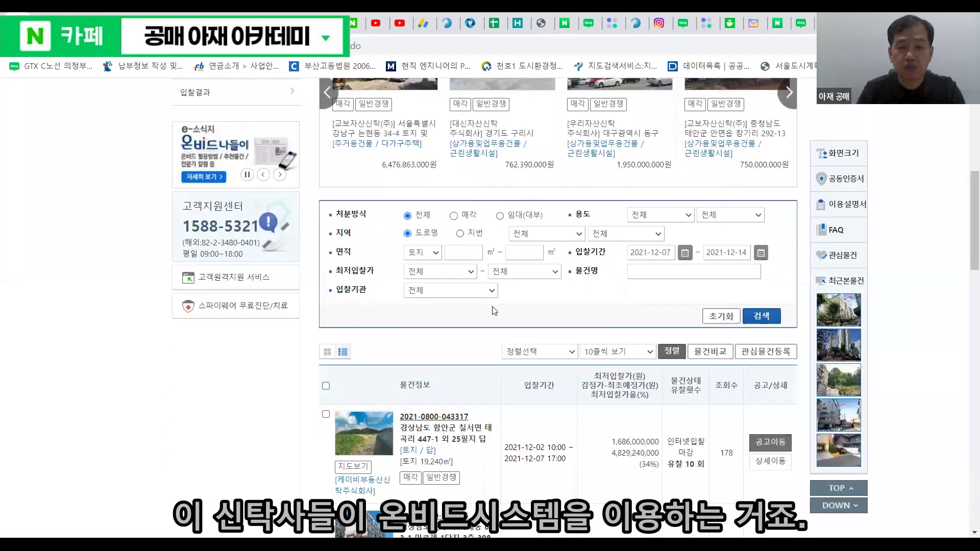
scroll(536, 314, down, 2)
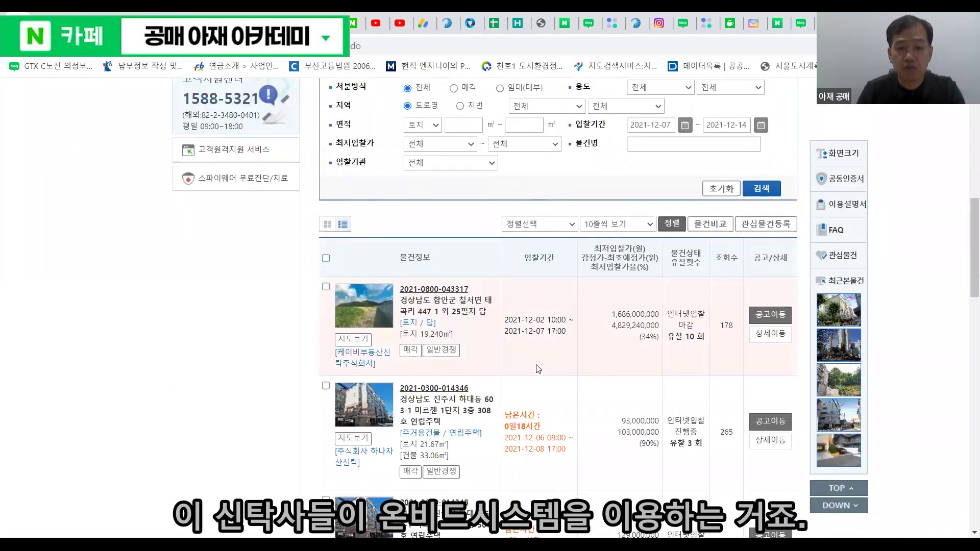
Open the 신규물건 page and view its BEST properties and search conditions.
scroll(551, 291, up, 7)
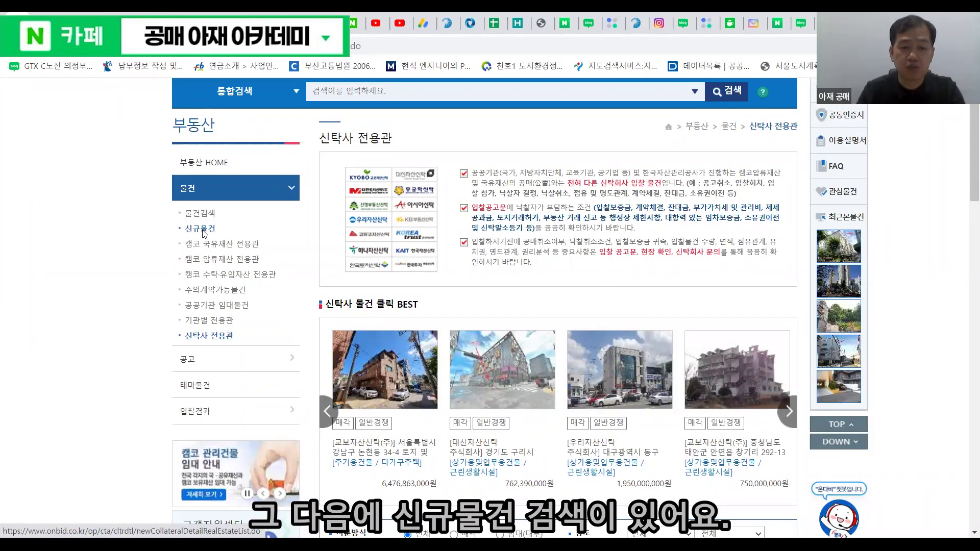
click(203, 233)
scroll(130, 233, down, 1)
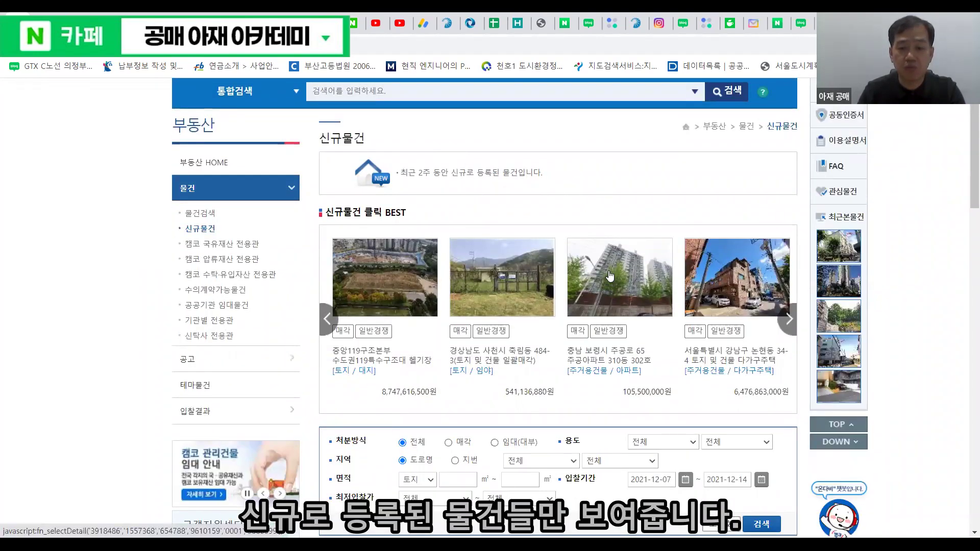
scroll(625, 199, down, 4)
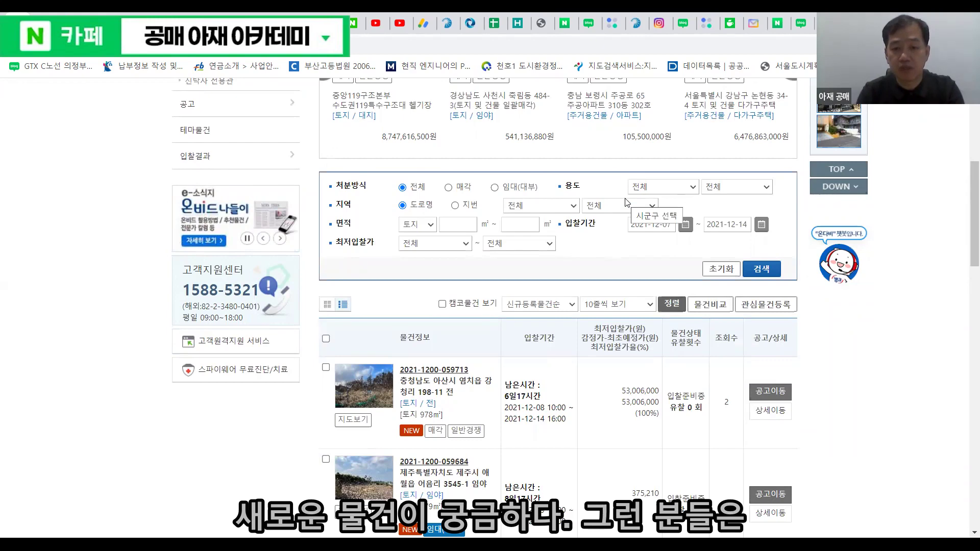
scroll(518, 307, up, 2)
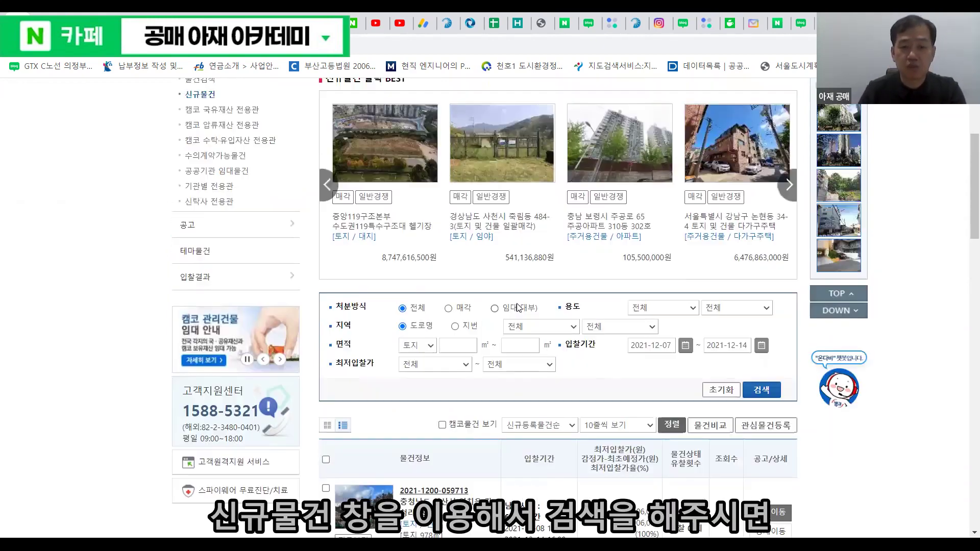
scroll(519, 307, up, 1)
scroll(552, 353, up, 2)
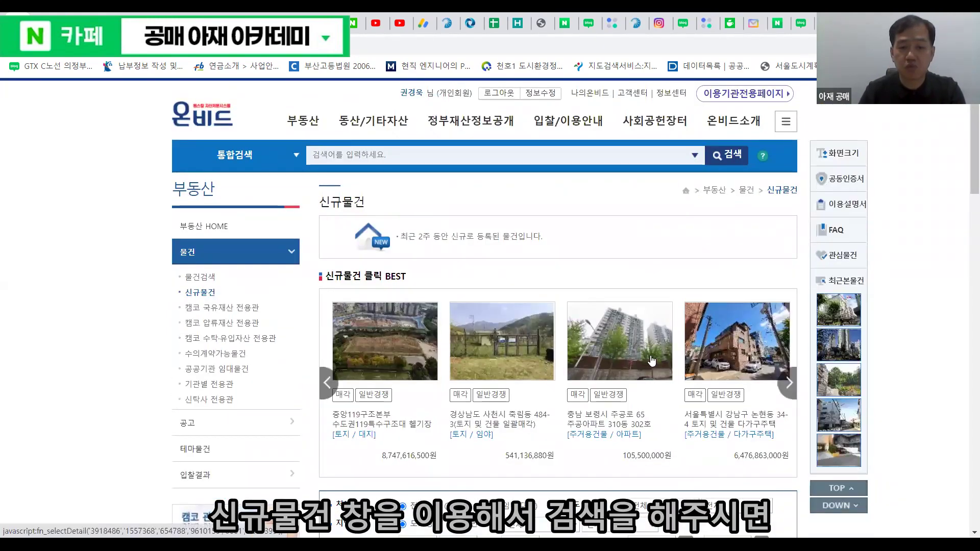
Look through the newly registered property listings and return to the 처분방식, 입찰기간 and 최저입찰가 conditions.
scroll(659, 359, down, 10)
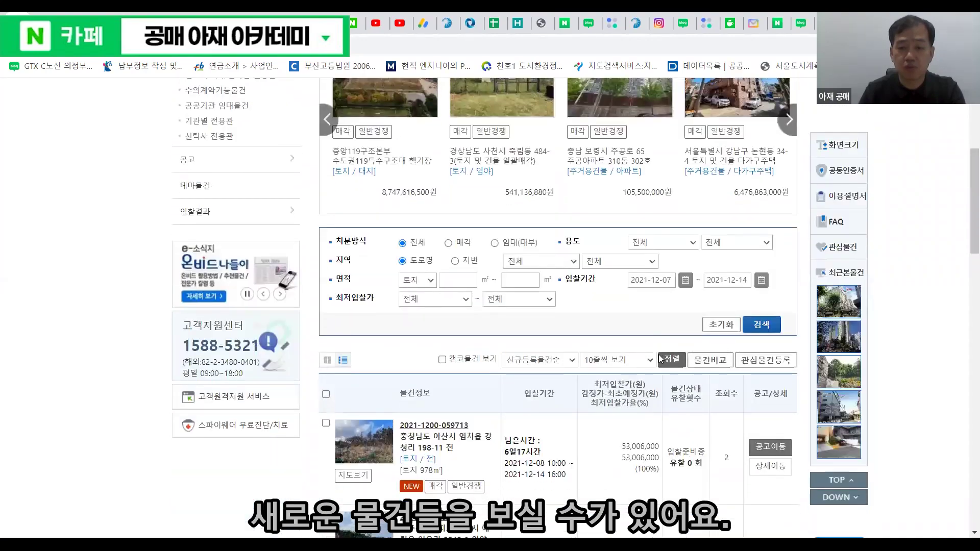
scroll(660, 358, down, 5)
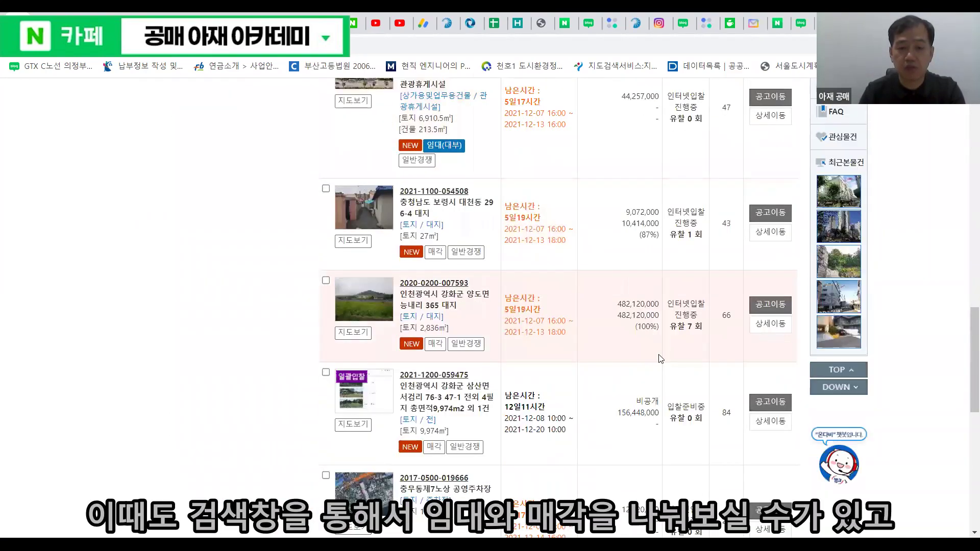
scroll(660, 358, up, 6)
scroll(560, 347, up, 6)
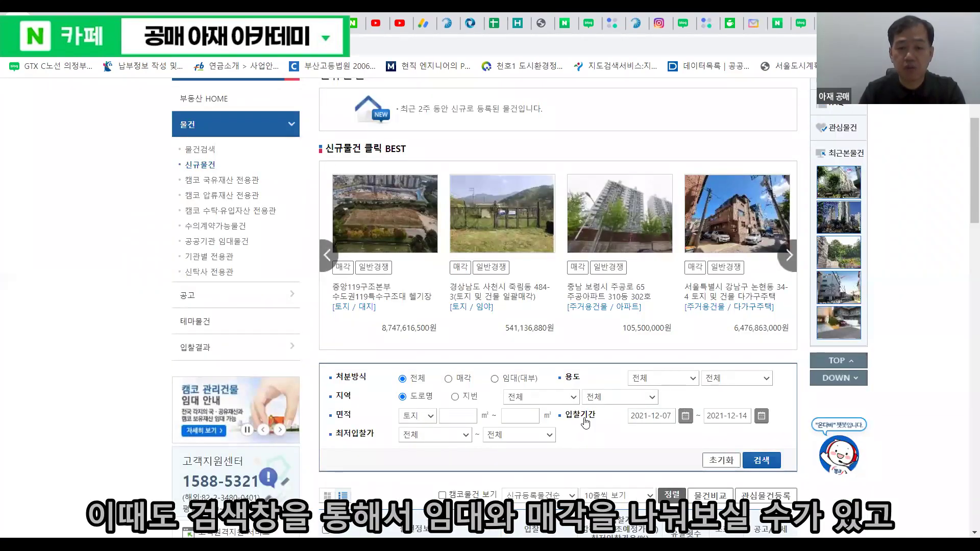
scroll(584, 425, down, 2)
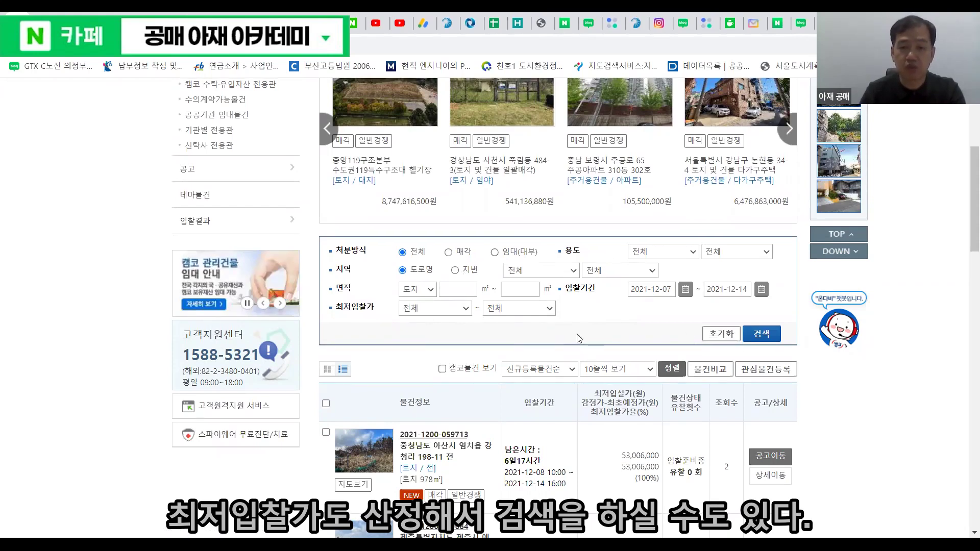
Advance the 신규물건 클릭 BEST carousel by two properties to view more new listings.
scroll(577, 334, up, 2)
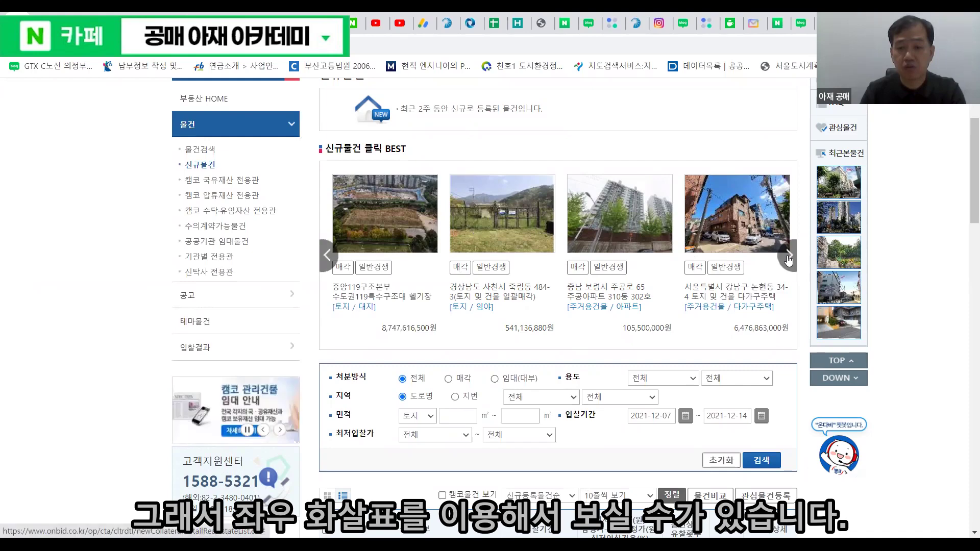
click(789, 260)
click(789, 259)
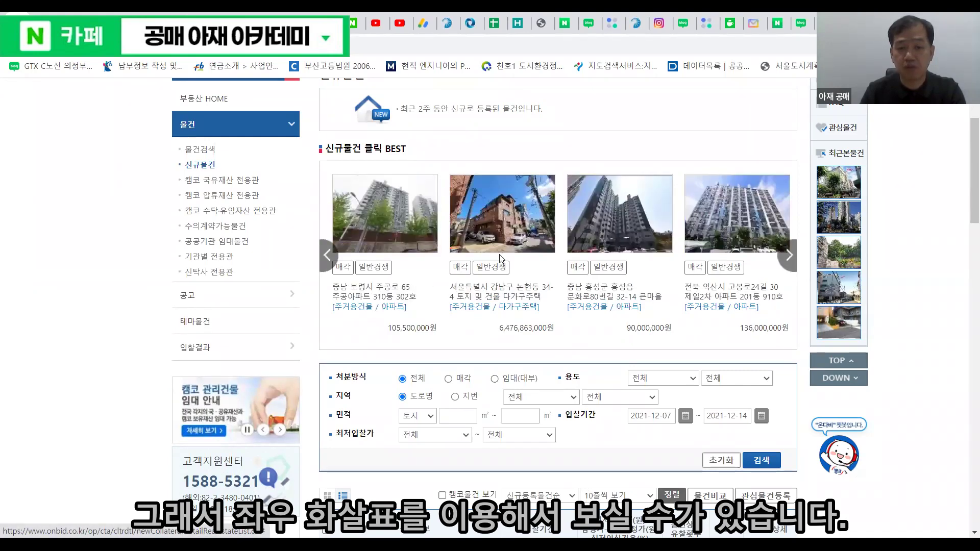
Bring the next two properties into view in the 신규물건 클릭 BEST carousel.
click(789, 259)
click(789, 259)
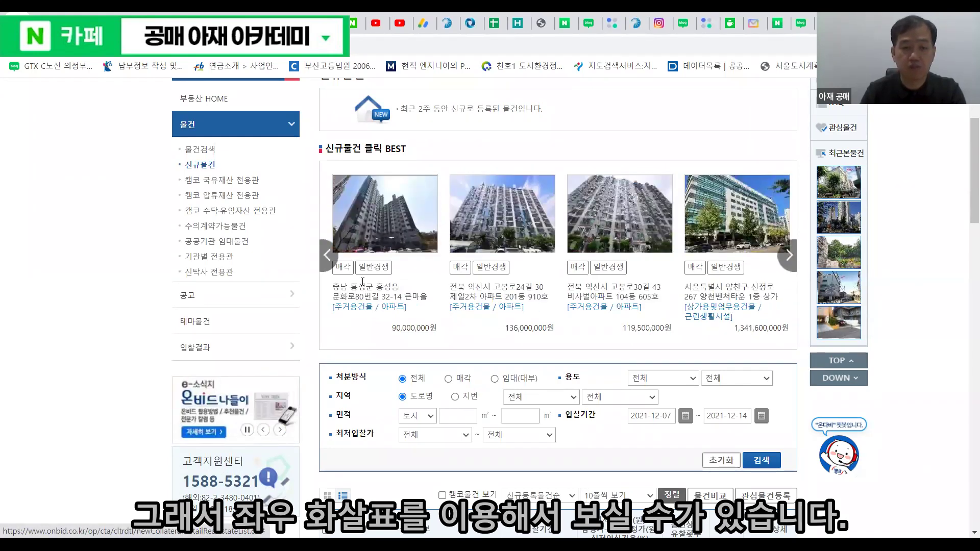
scroll(273, 301, up, 2)
scroll(91, 284, down, 2)
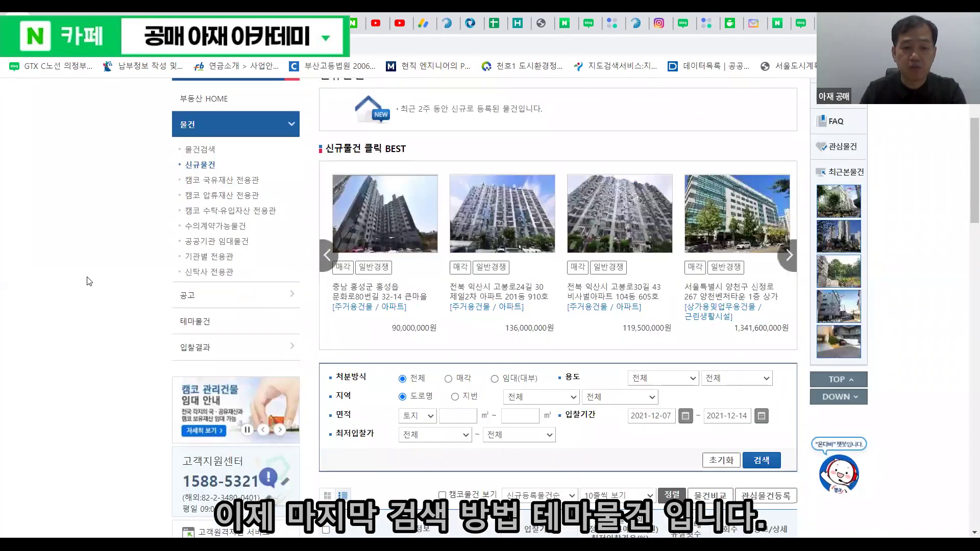
Open the 테마물건 page and look through the 관심물건 BEST 20 ranking, expanding the list down to 20th place.
click(191, 323)
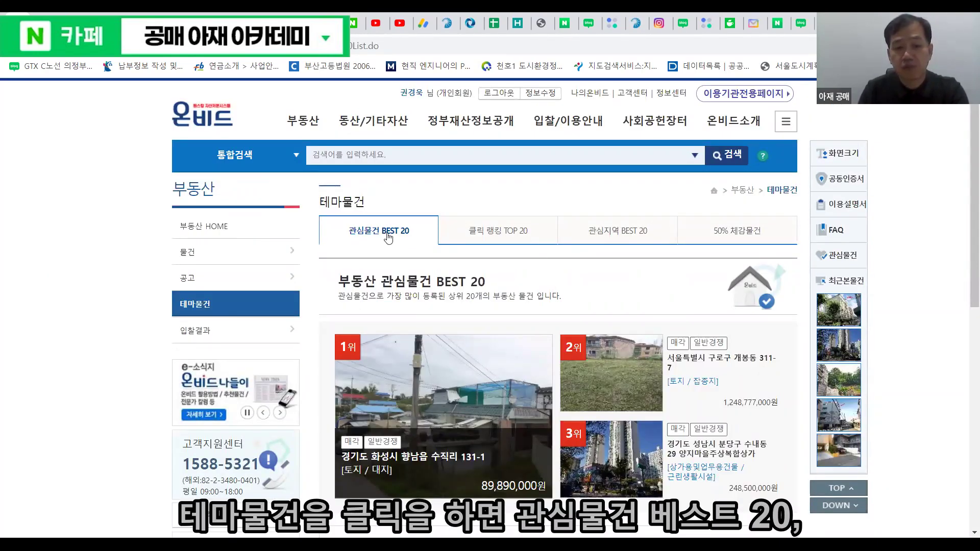
click(495, 239)
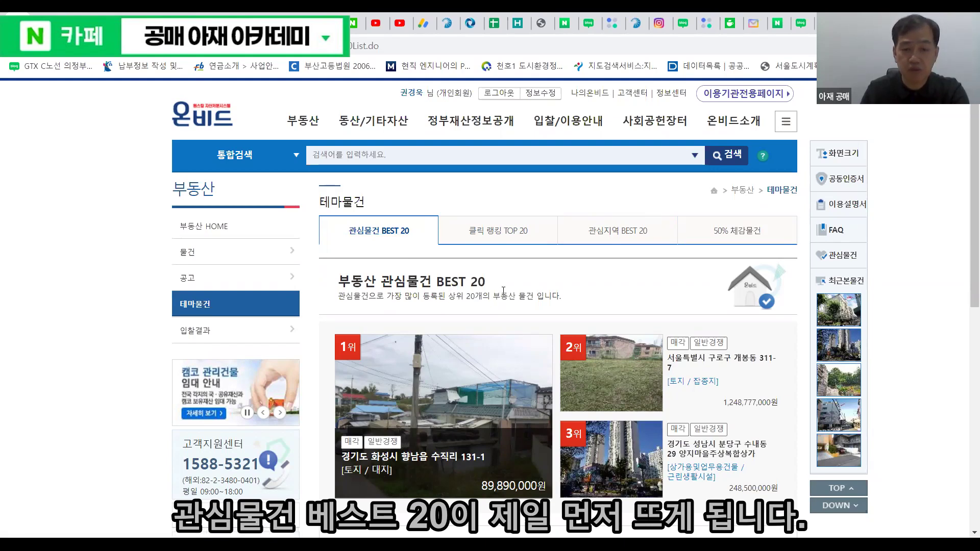
scroll(503, 291, down, 9)
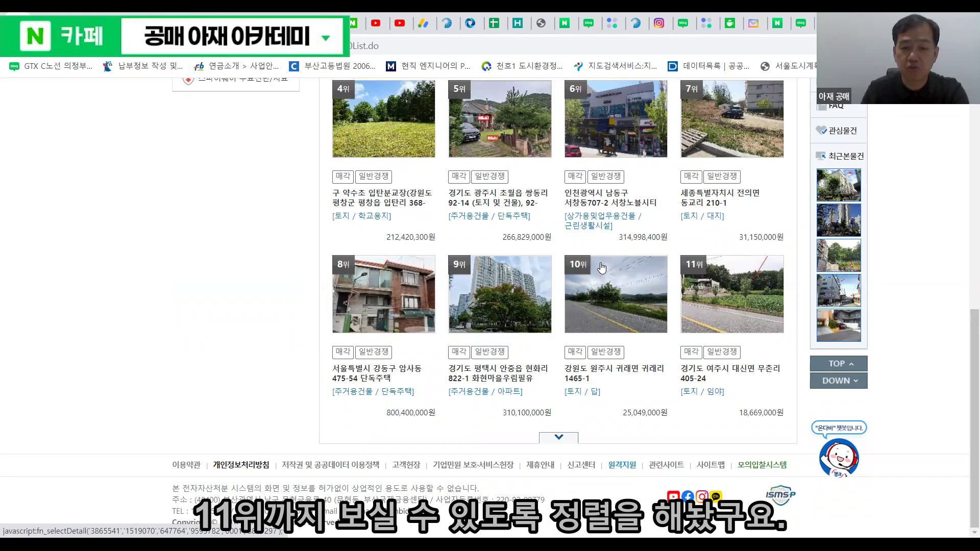
click(561, 437)
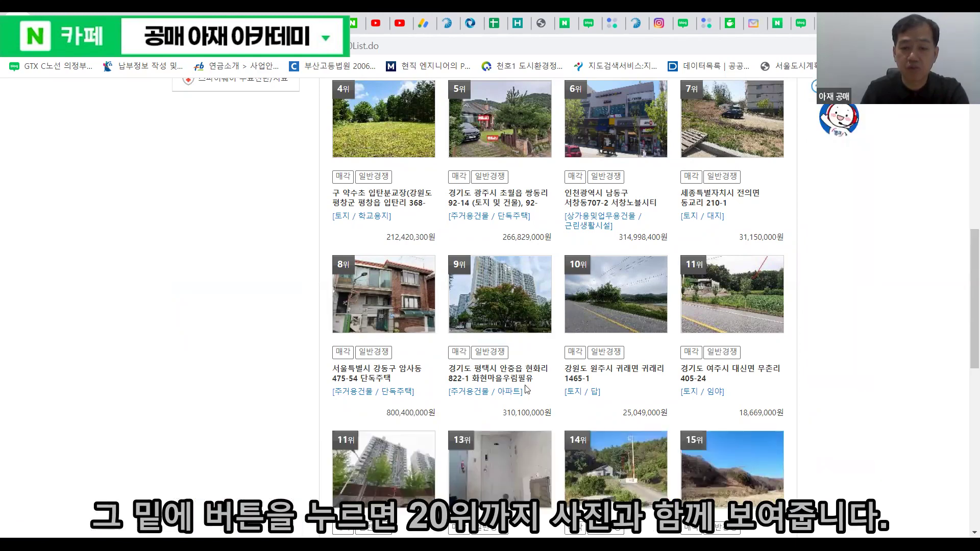
scroll(595, 430, down, 6)
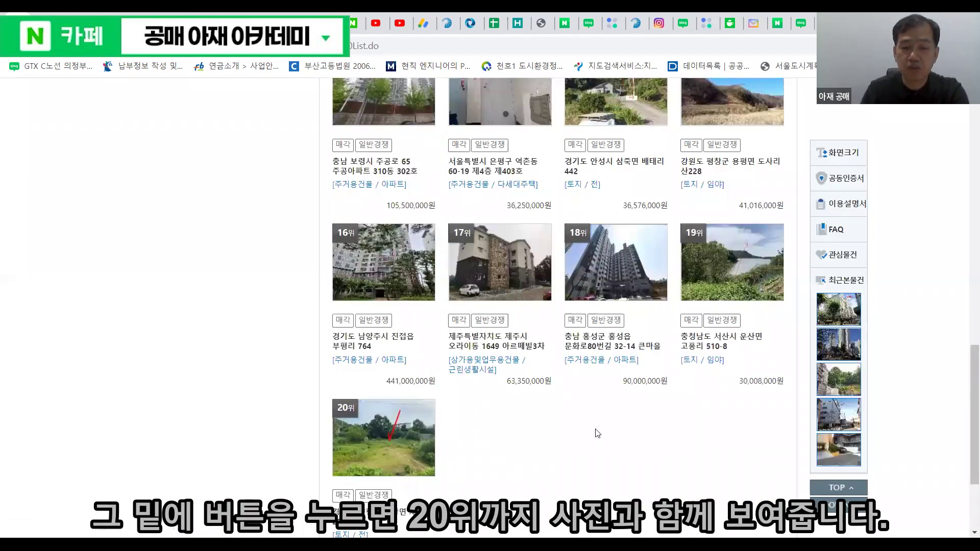
scroll(593, 426, up, 8)
scroll(593, 426, up, 8)
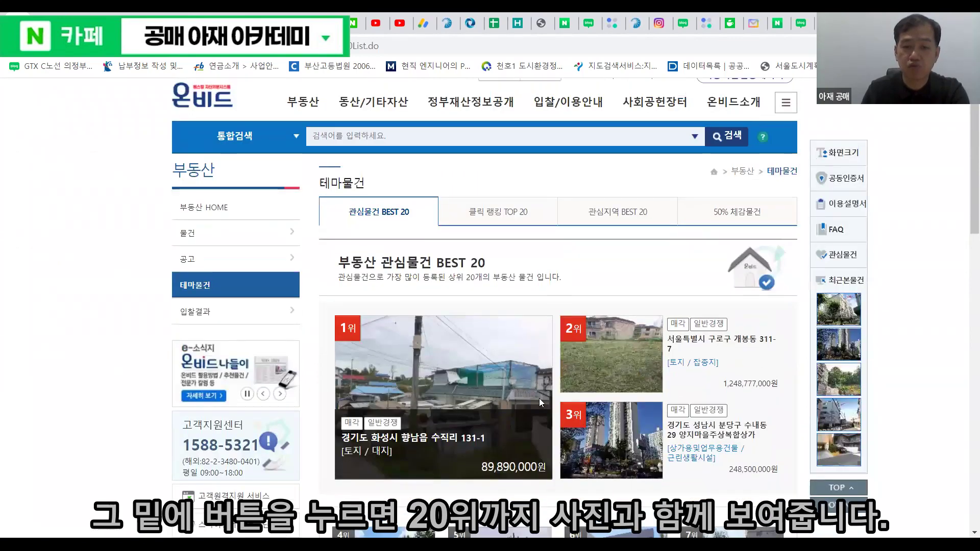
Switch to the 클릭 랭킹 TOP 20 ranking, expand it down to 20th place and look through its properties.
click(498, 217)
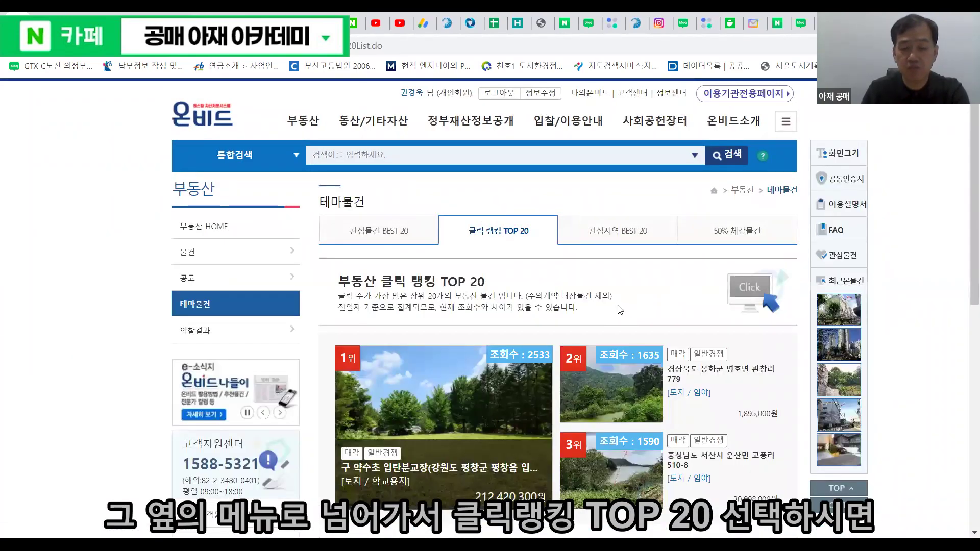
scroll(619, 309, down, 3)
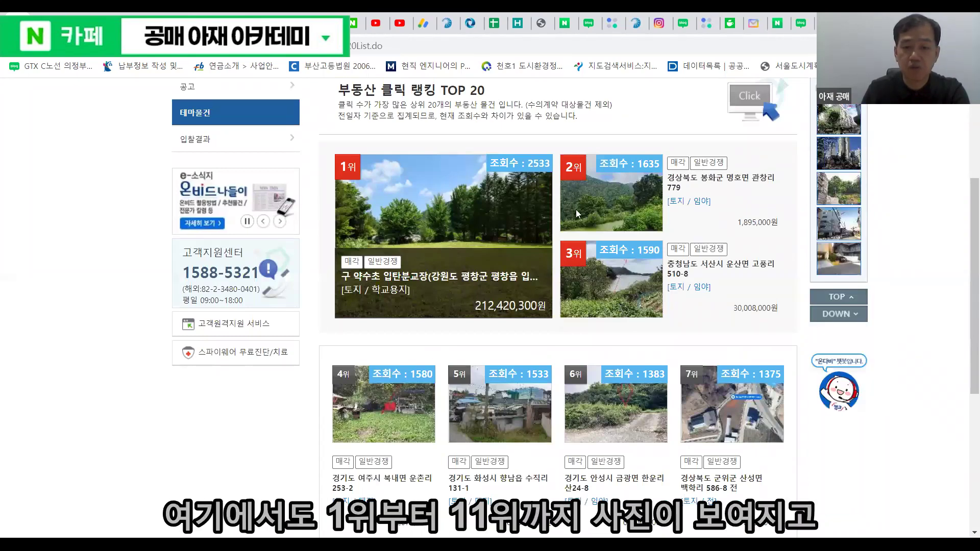
scroll(714, 336, down, 5)
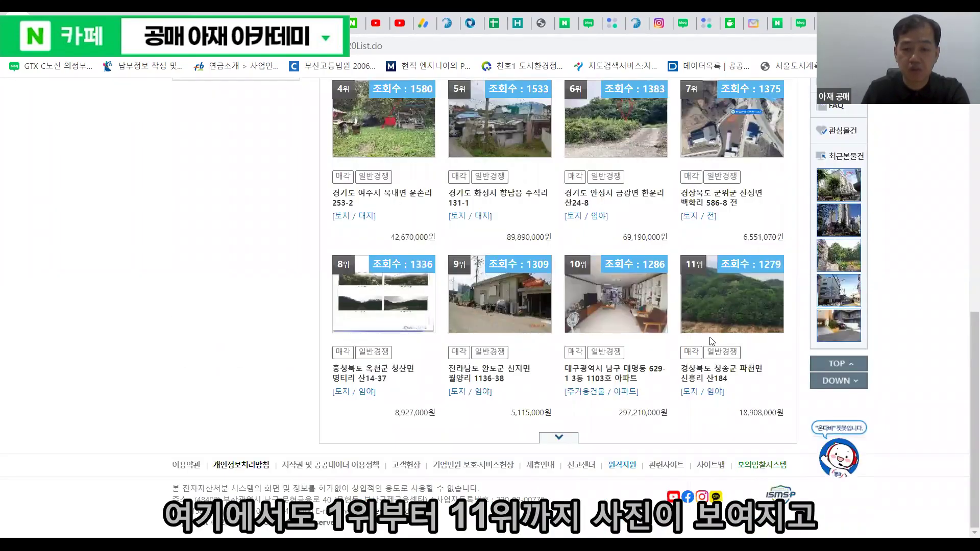
click(558, 439)
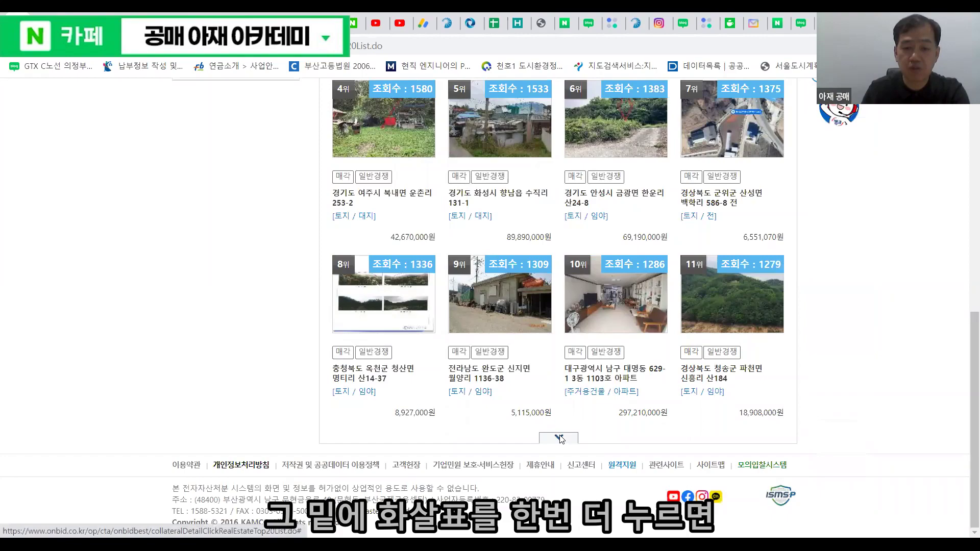
scroll(602, 357, down, 1)
scroll(602, 359, down, 1)
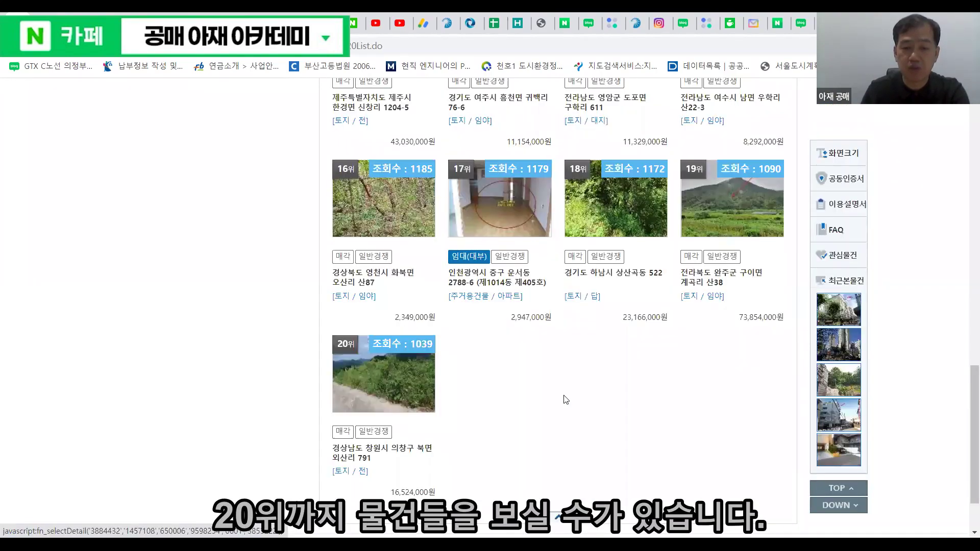
scroll(650, 398, up, 1)
scroll(649, 396, up, 20)
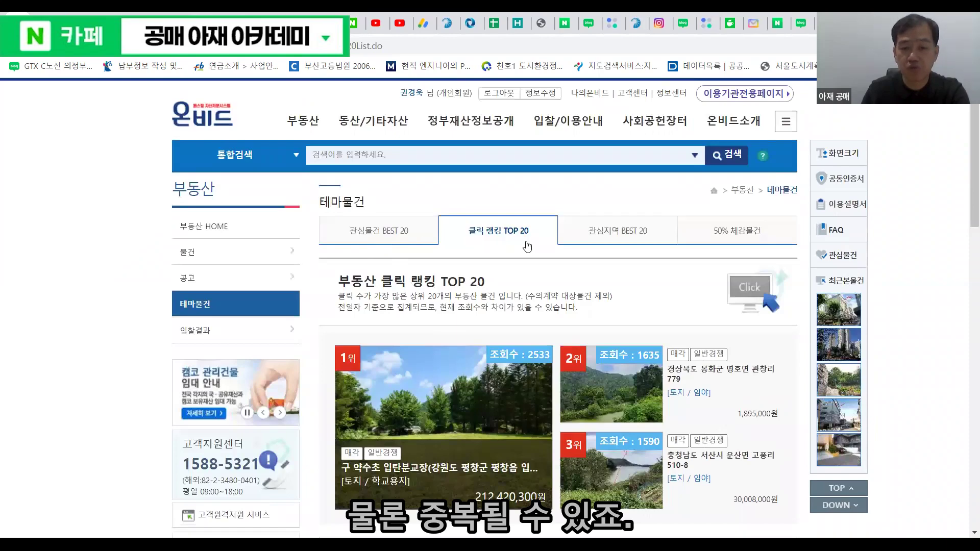
Open the 관심지역 BEST 20 ranking and look through the top properties of the registered region.
click(633, 234)
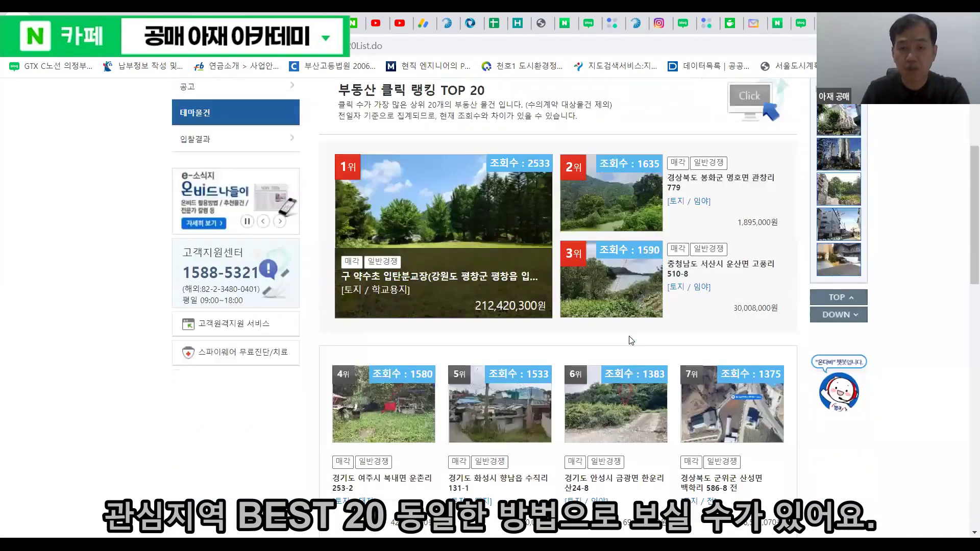
scroll(631, 340, down, 5)
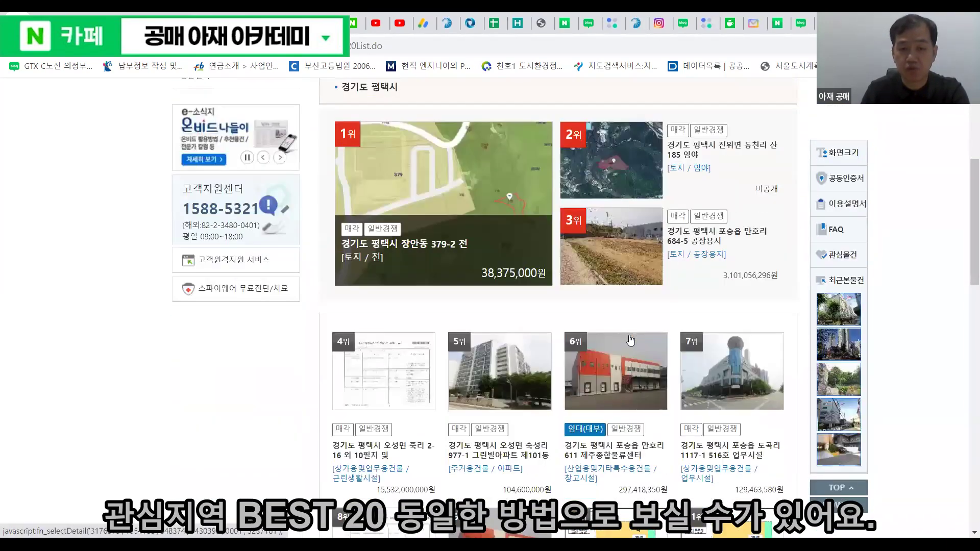
scroll(631, 341, down, 5)
scroll(423, 212, up, 9)
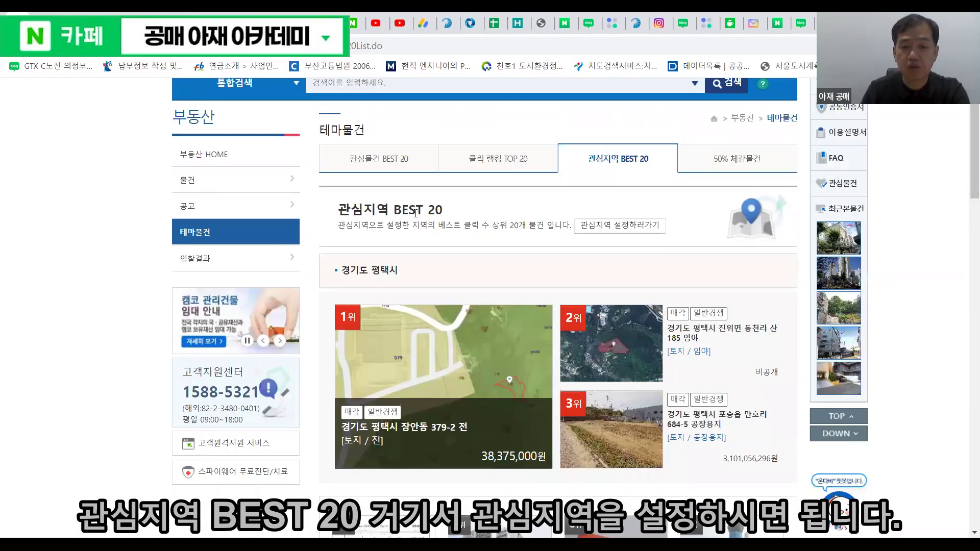
Open the 관심지역 settings page, view the conditions of 관심지역 1, 2 and 3, and return to 관심지역 1.
click(617, 226)
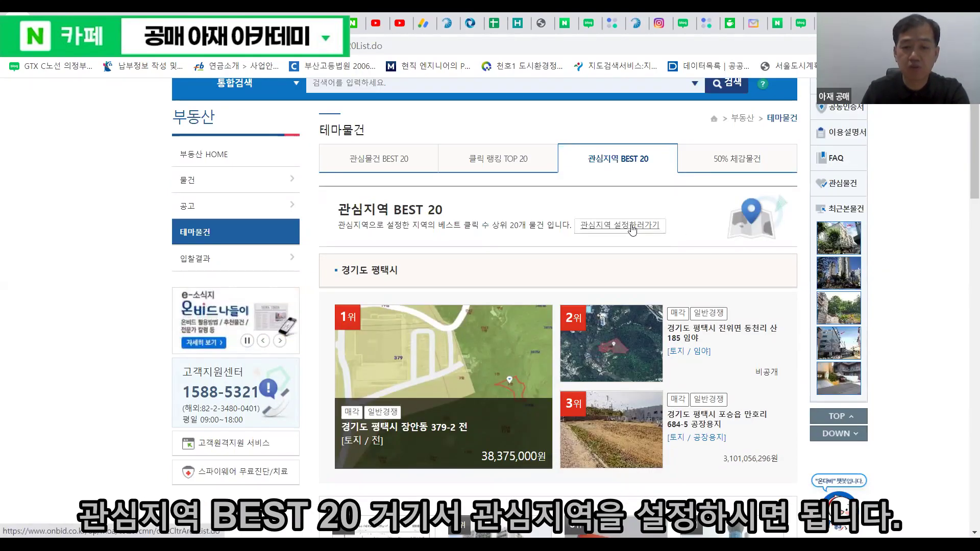
scroll(608, 308, down, 3)
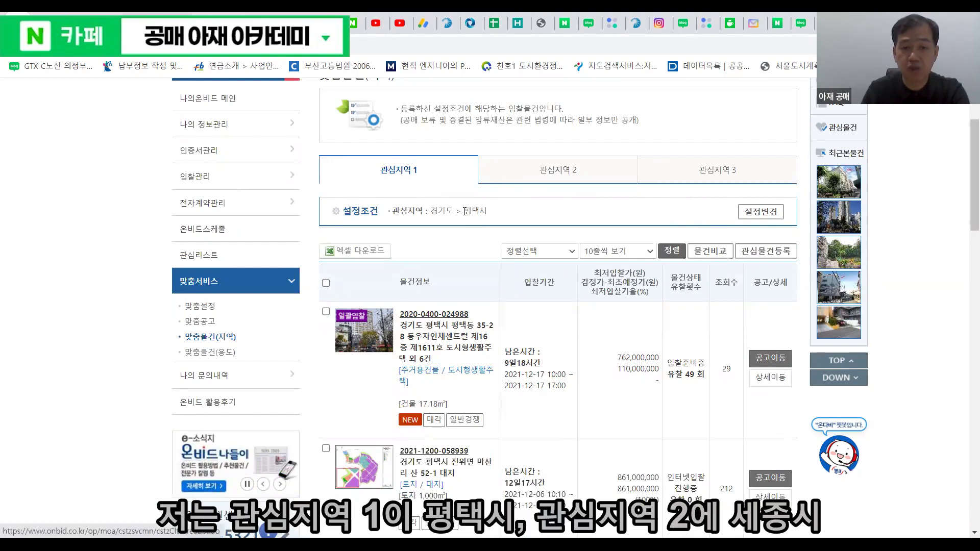
click(564, 173)
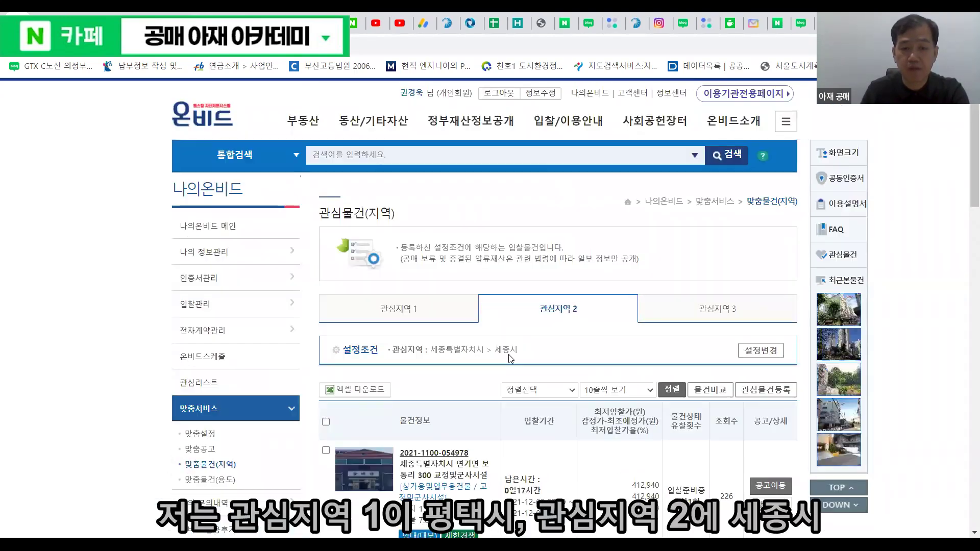
click(717, 310)
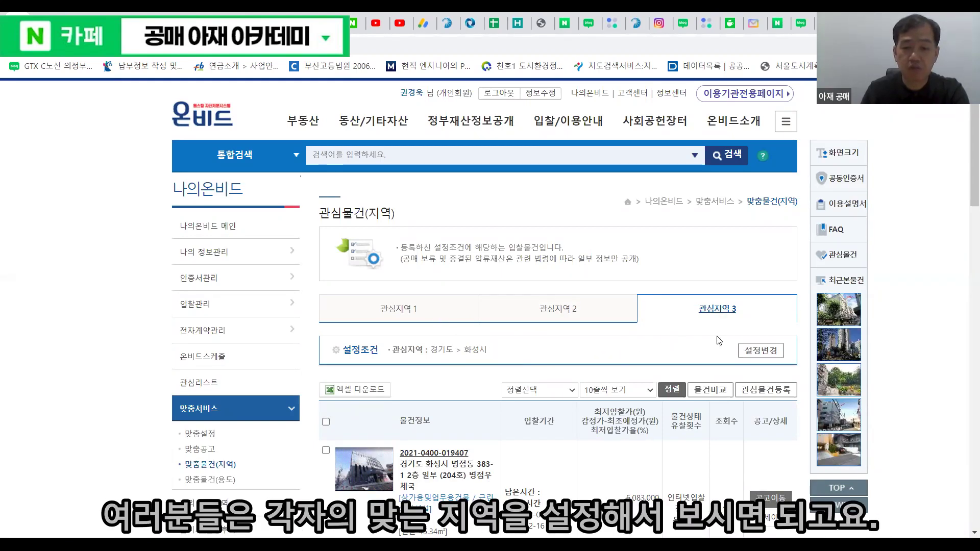
click(391, 310)
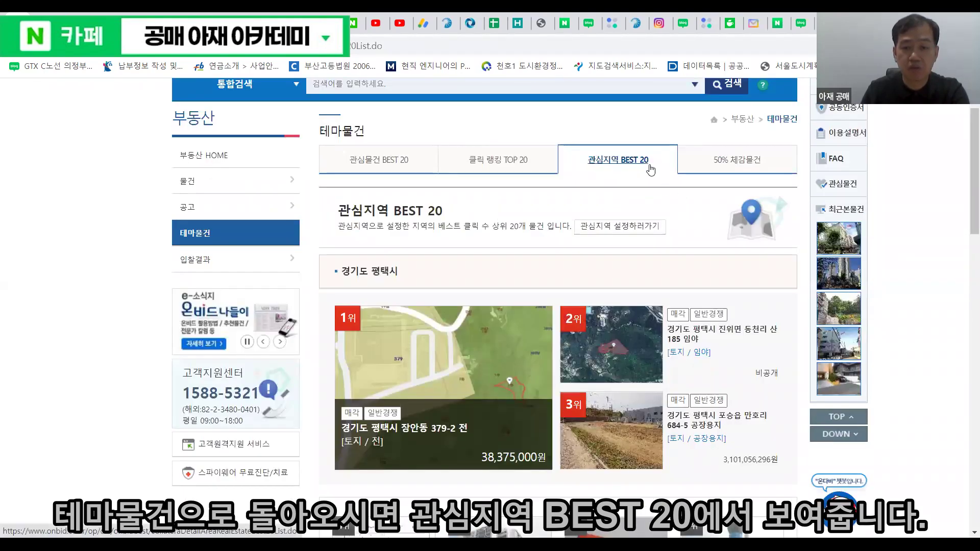
Open the 50% 체감물건 theme and examine its property categories from 토지 and 주거용건물 down to 기타부동산.
click(750, 161)
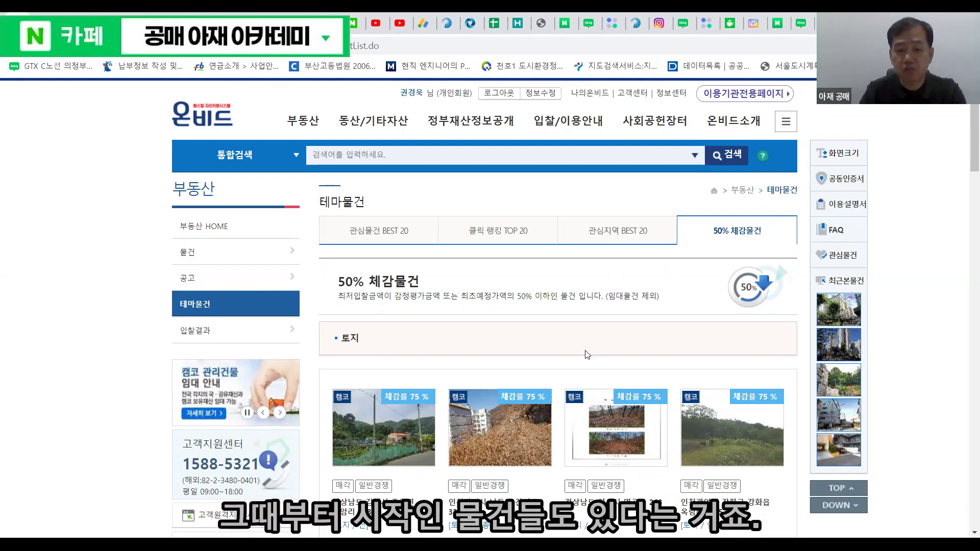
scroll(587, 356, down, 6)
scroll(586, 356, down, 5)
scroll(561, 343, up, 10)
scroll(560, 341, down, 10)
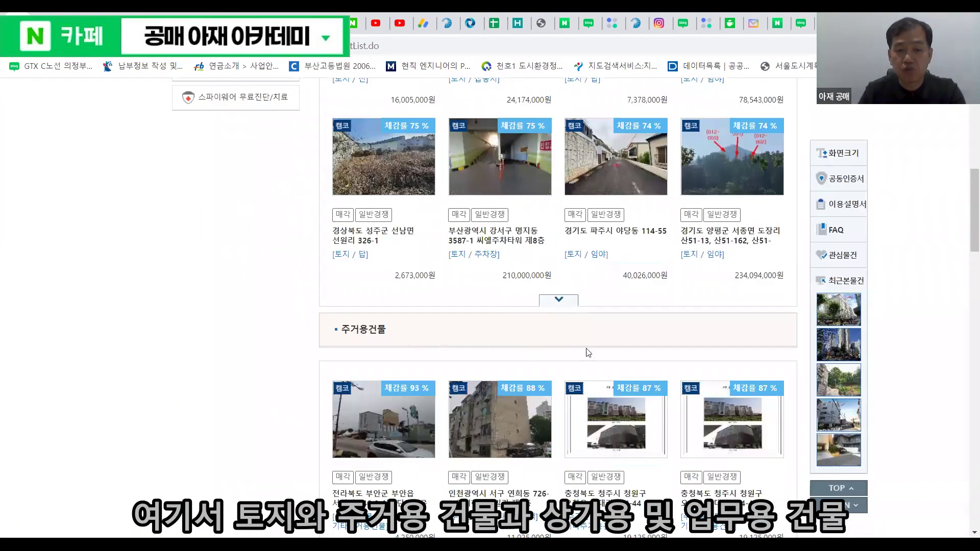
scroll(492, 344, down, 8)
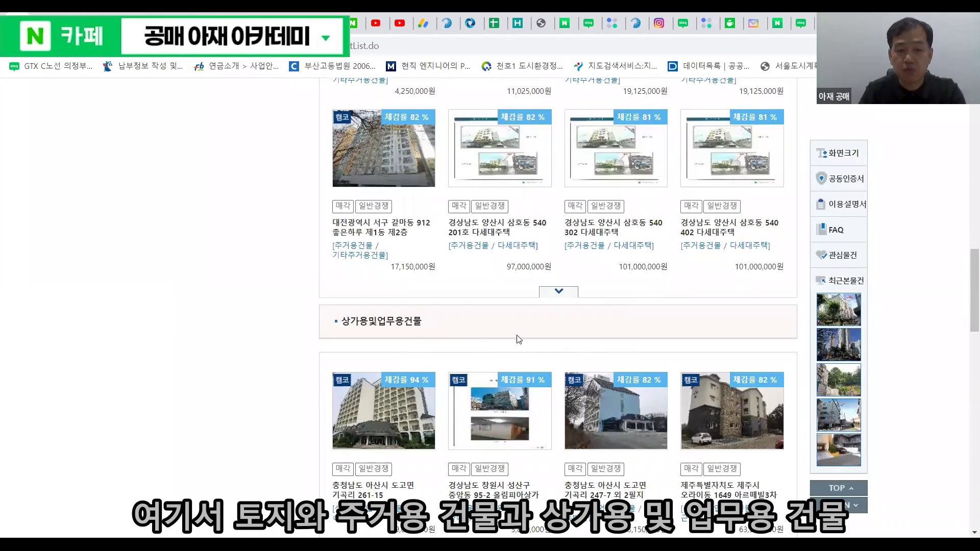
scroll(520, 339, down, 7)
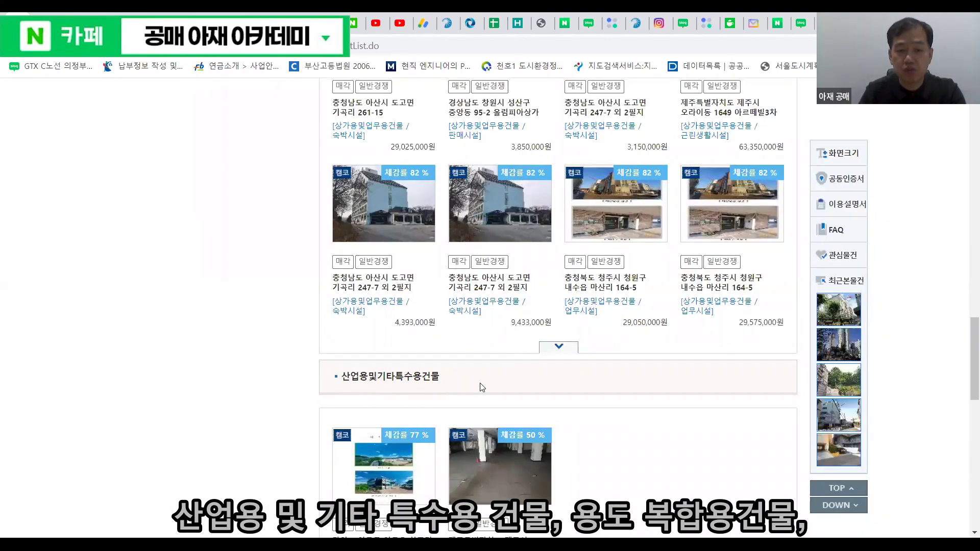
scroll(493, 384, down, 6)
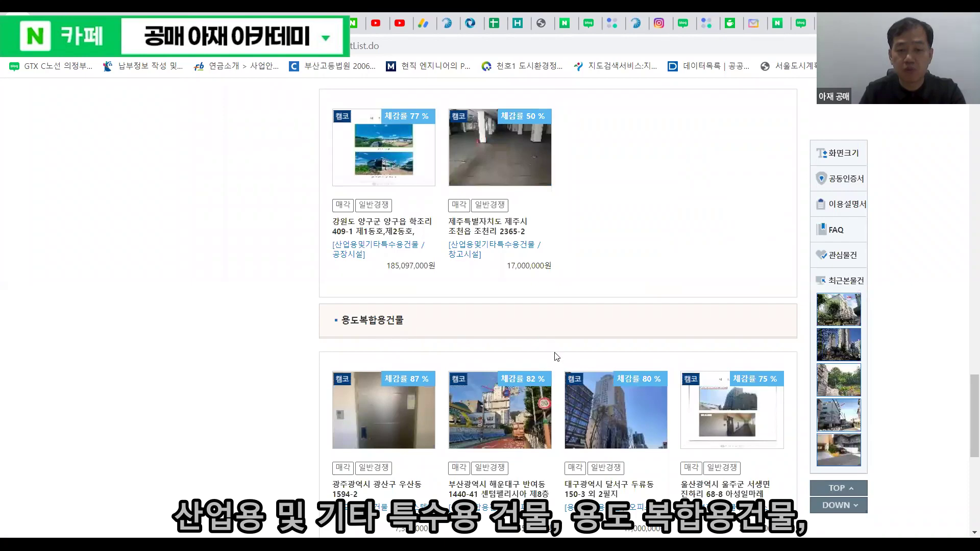
scroll(553, 352, down, 6)
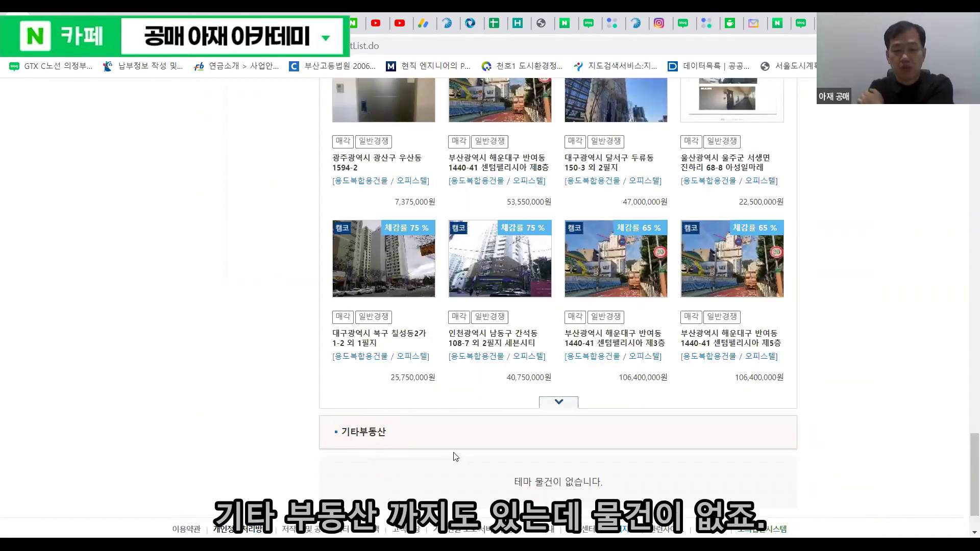